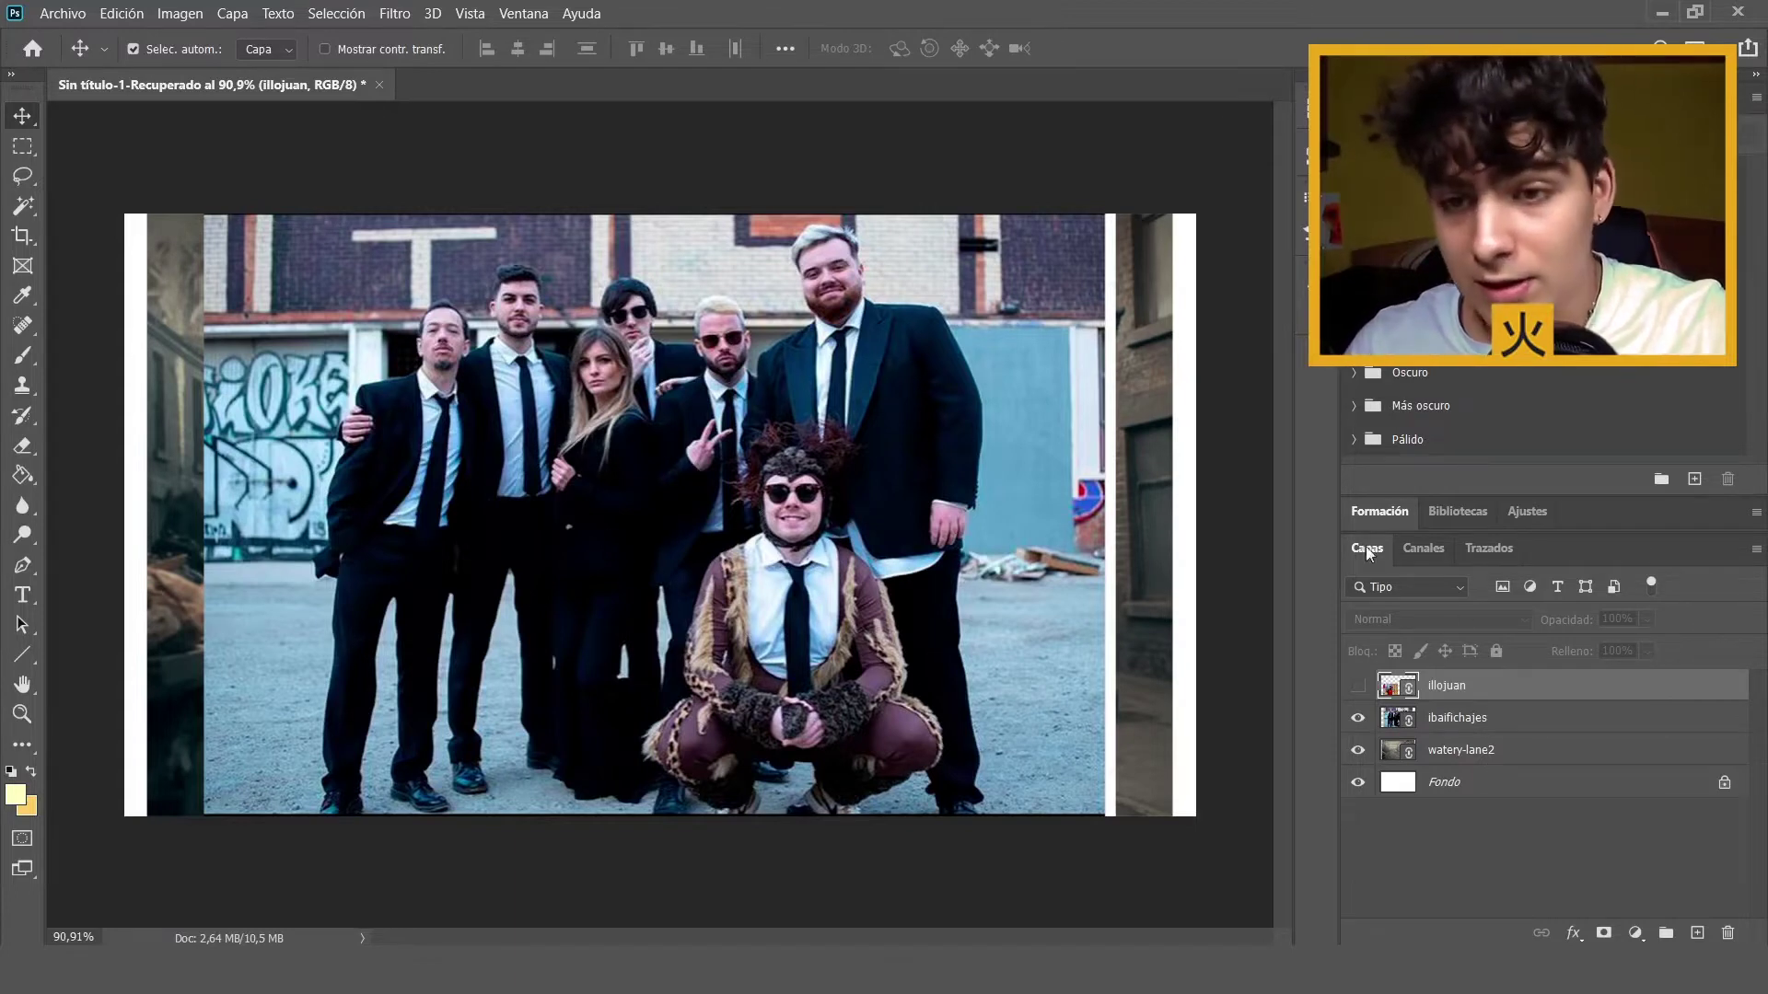
- Show the illojuan Mahou-and-alien photo layer and position it over the group photo's lower left
click(1357, 687)
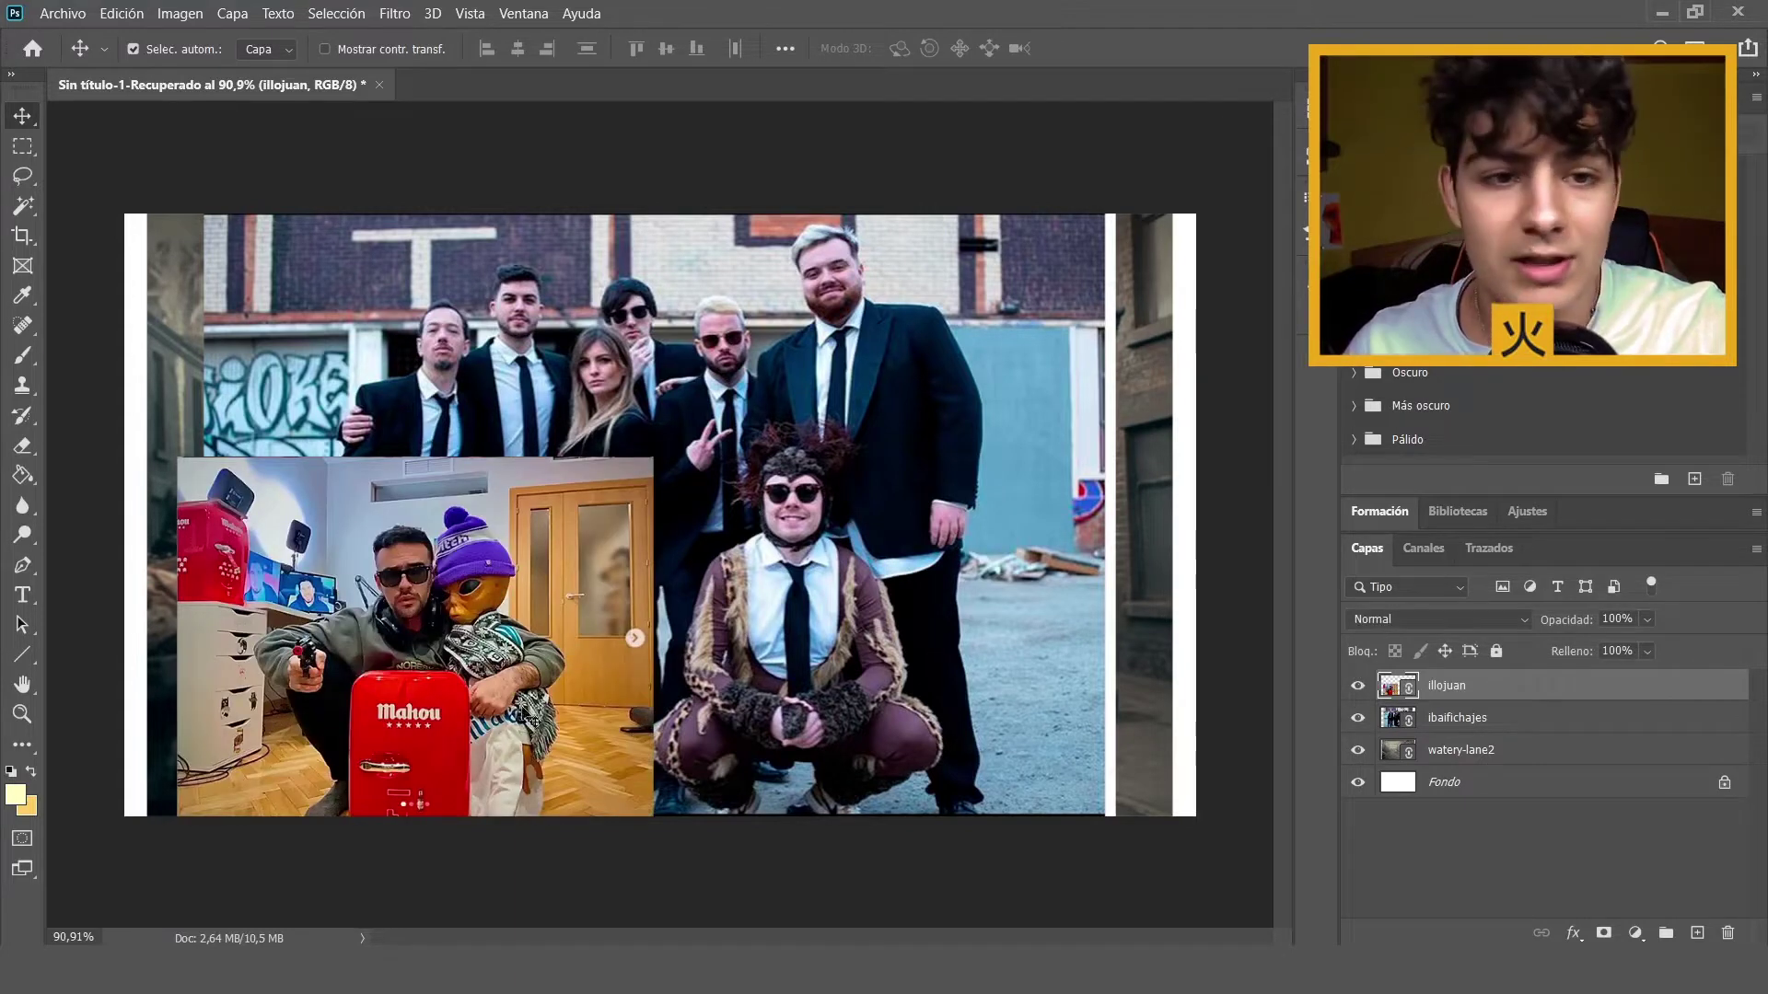
mouse_move(477, 703)
mouse_down()
mouse_move(940, 881)
mouse_move(753, 582)
mouse_move(718, 755)
mouse_move(516, 755)
mouse_move(483, 682)
mouse_move(511, 757)
mouse_up()
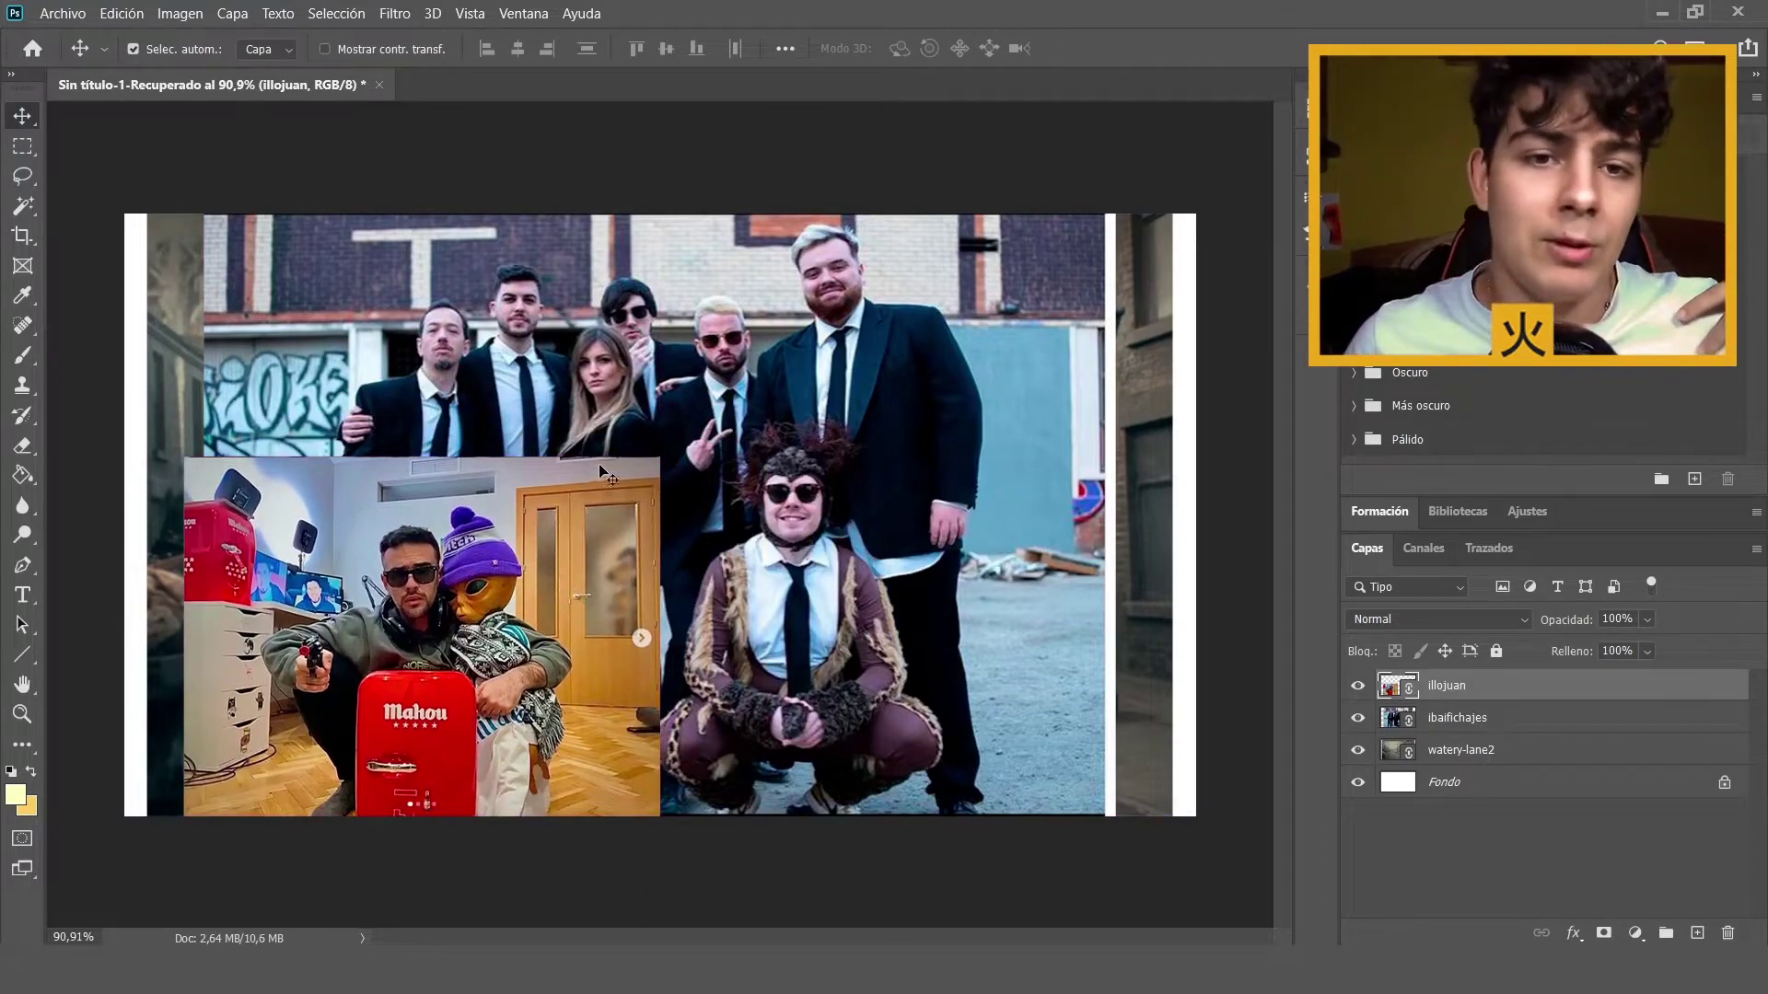
drag(601, 471, 611, 484)
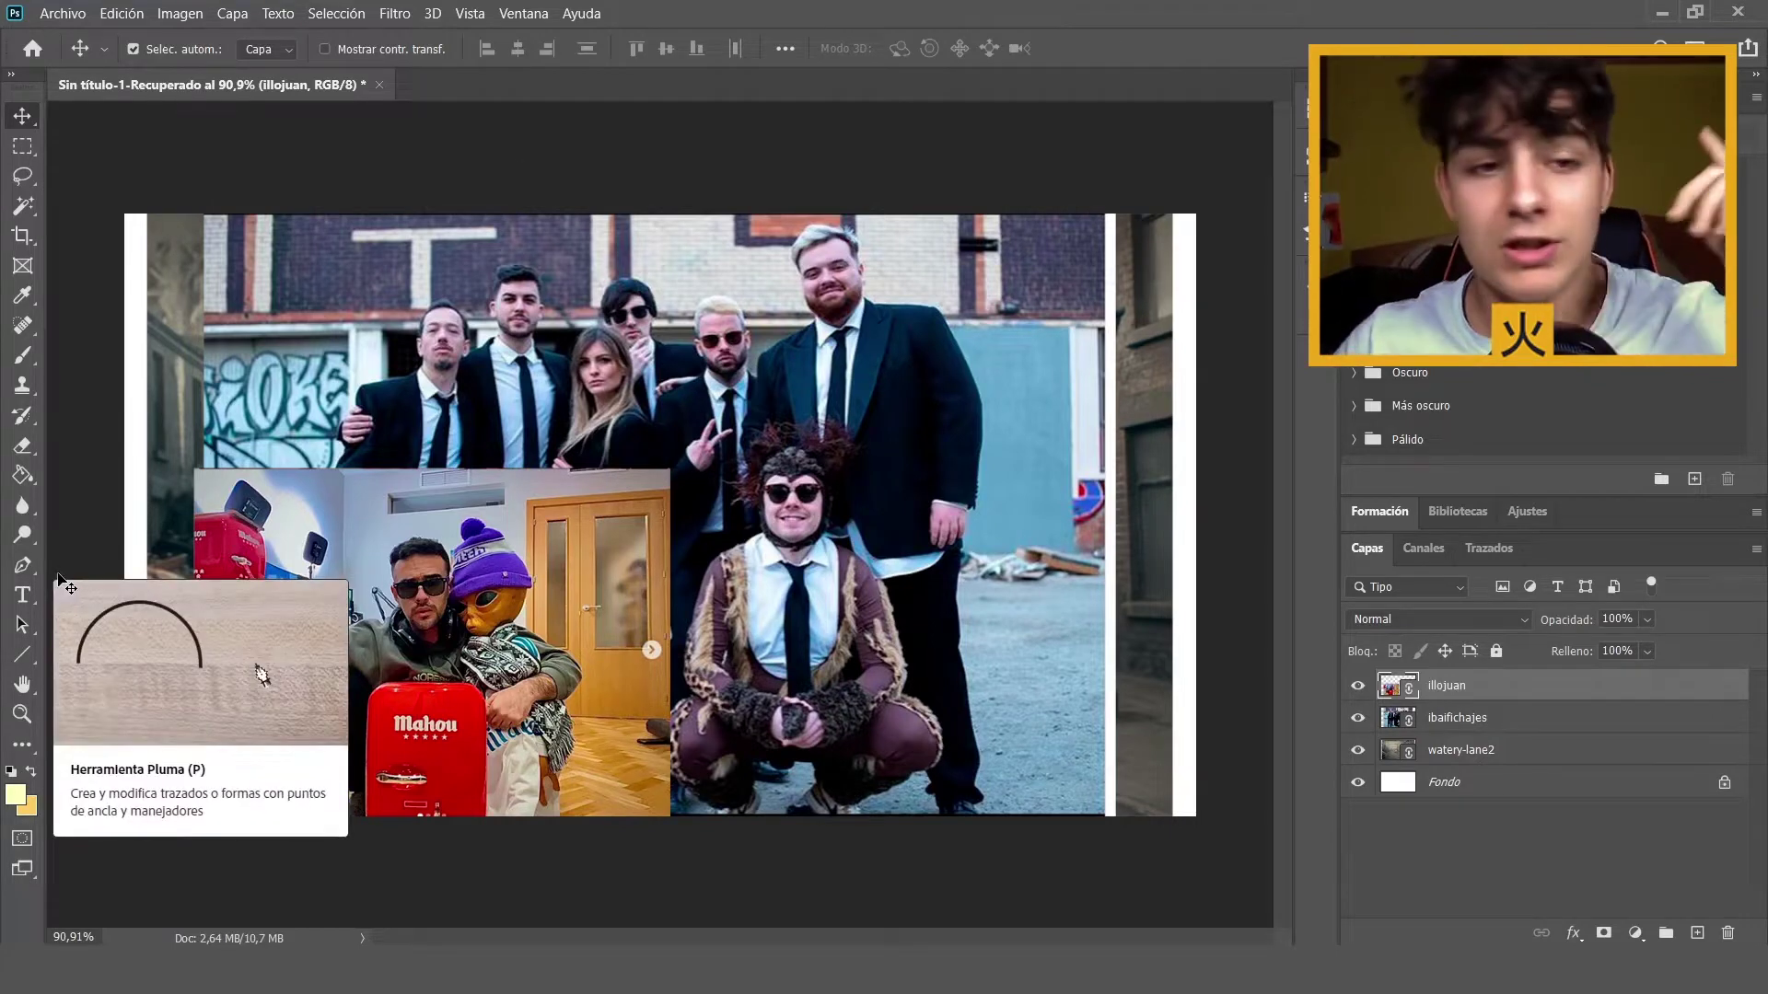
click(823, 218)
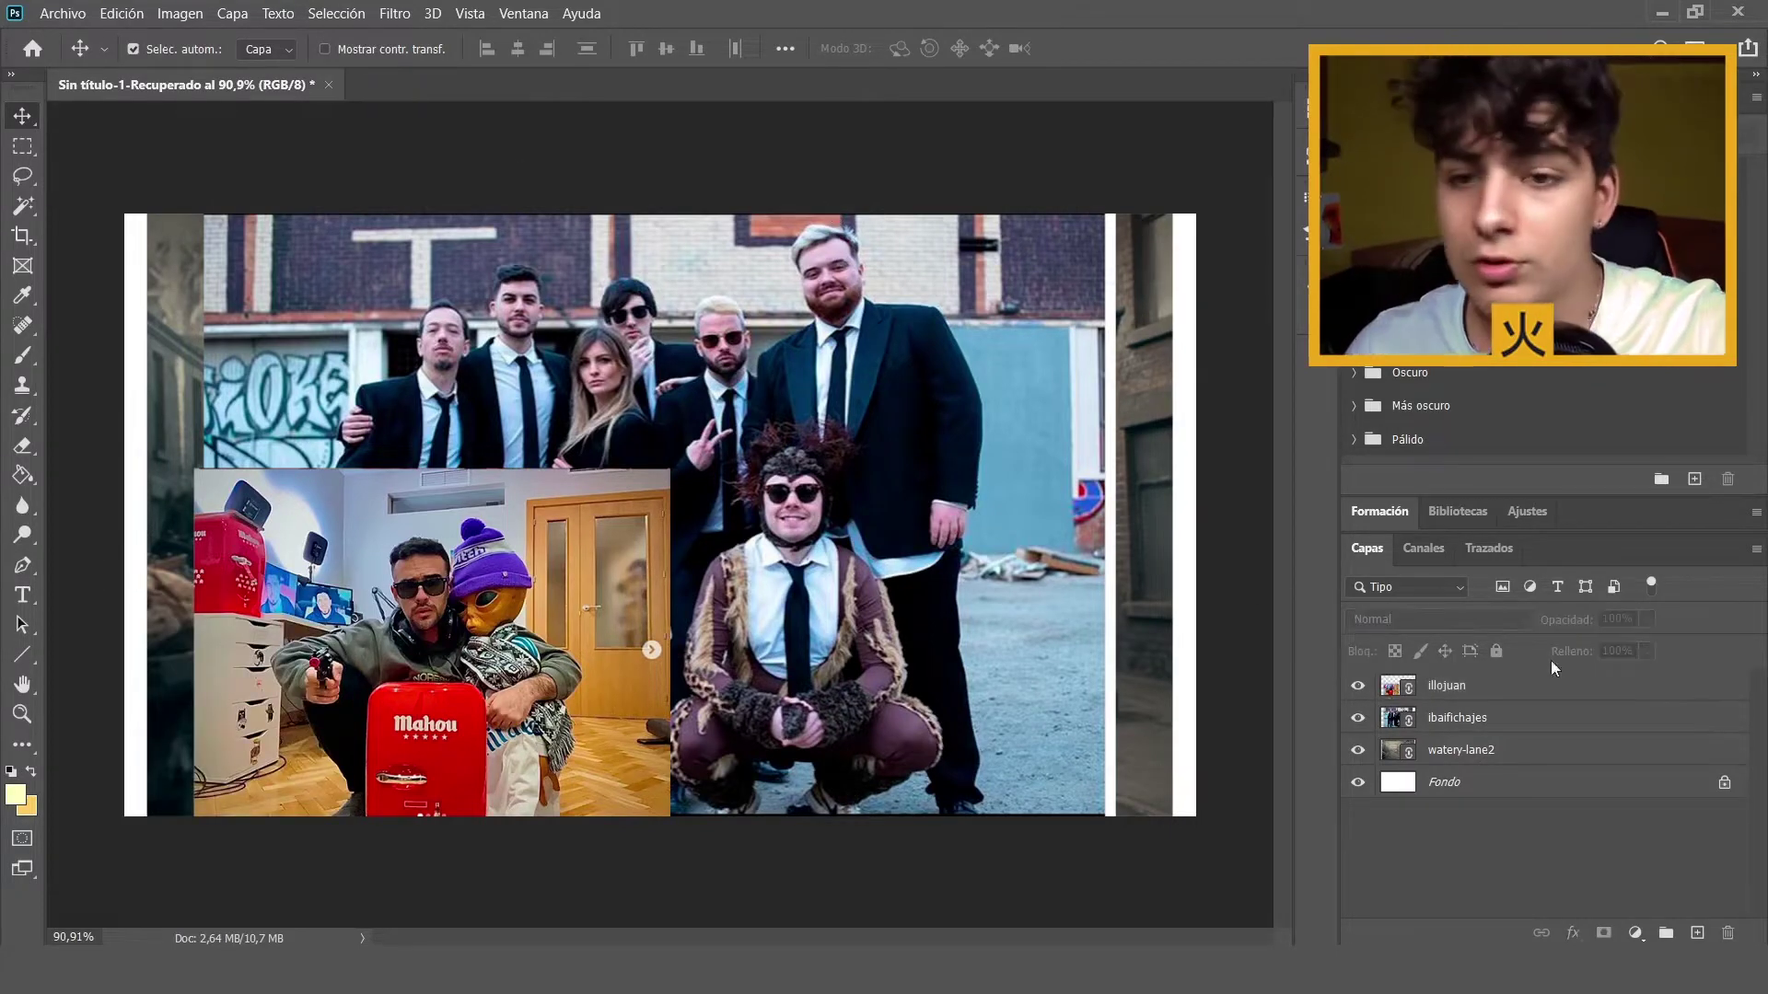
click(1524, 690)
mouse_move(500, 551)
mouse_down()
mouse_move(464, 543)
mouse_move(502, 546)
mouse_up()
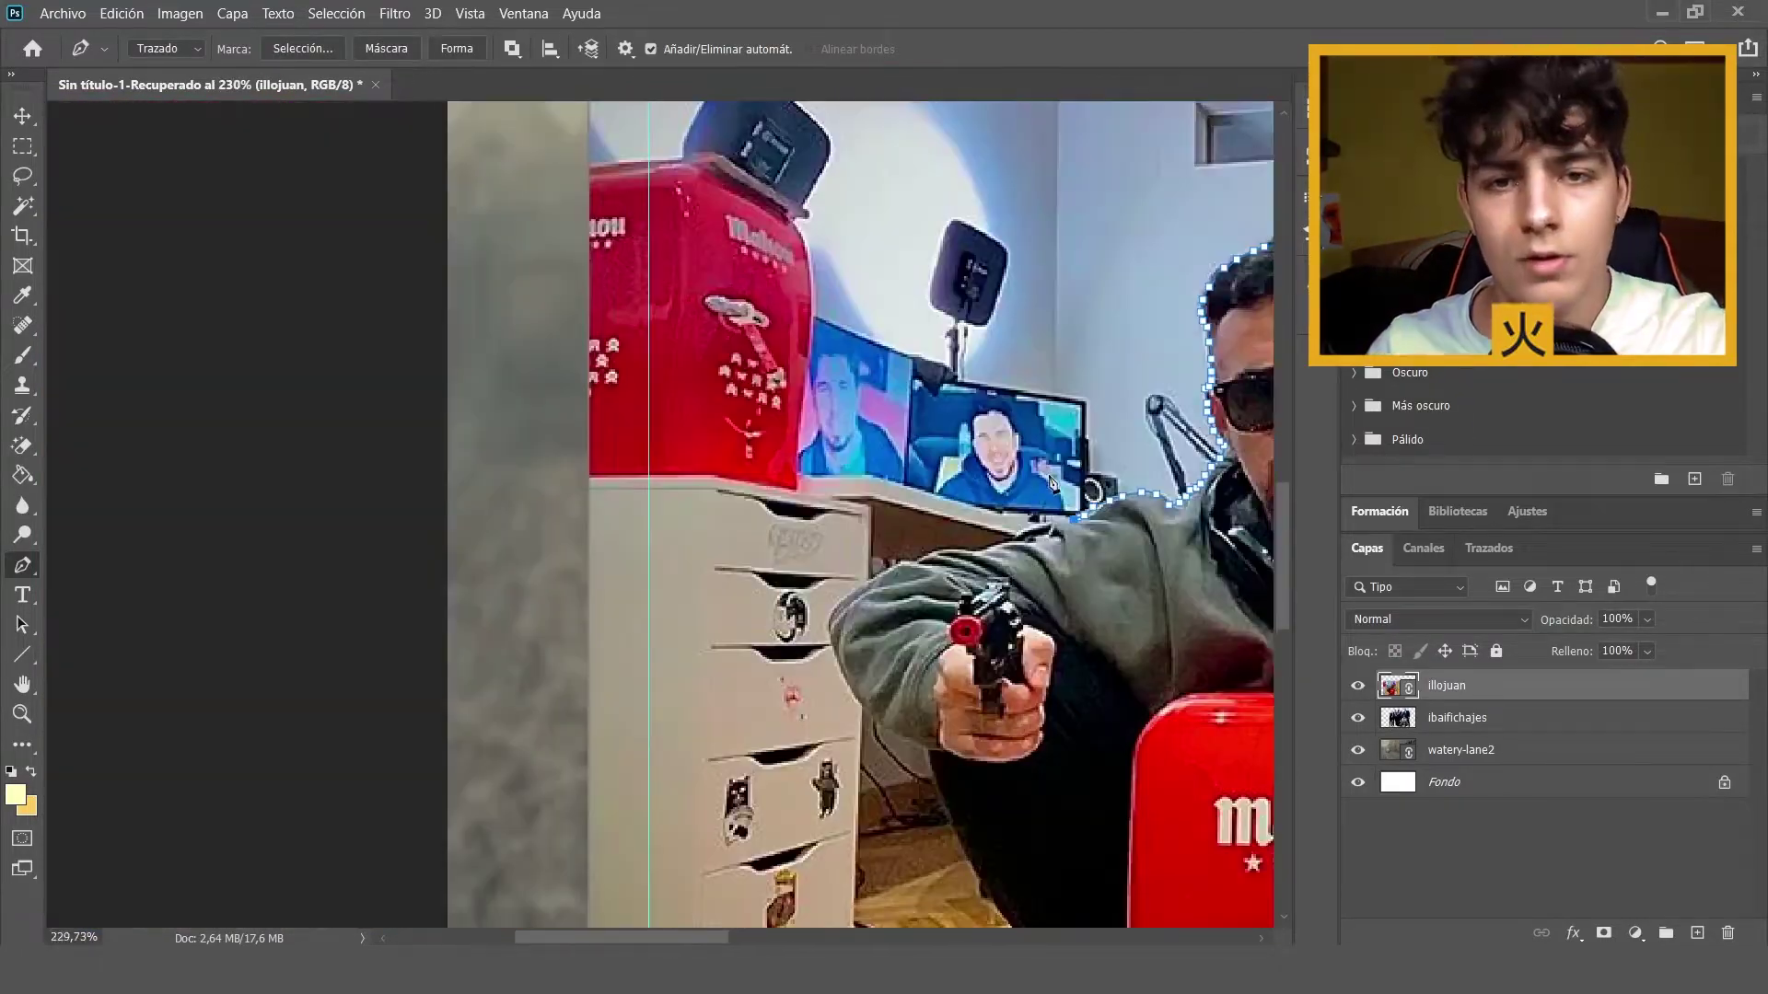
- Scroll the canvas view around the man being traced in the Mahou photo
scroll(1059, 453, down, 1)
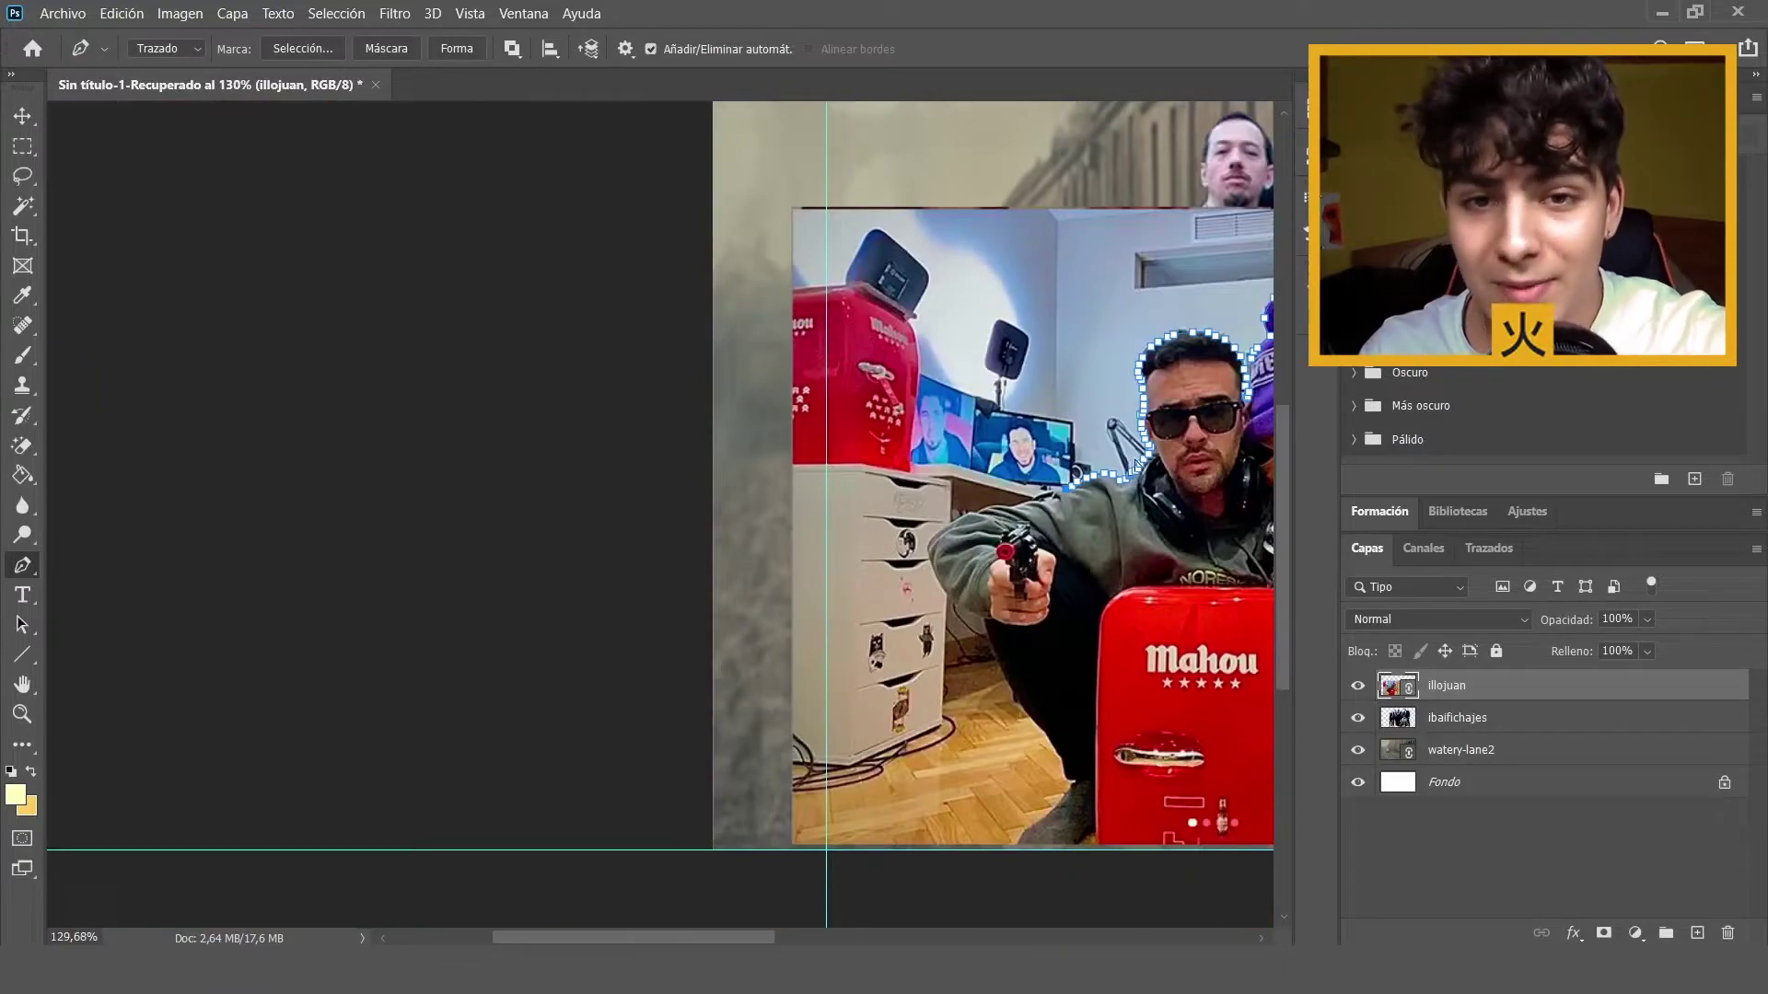
scroll(1059, 456, up, 1)
scroll(1012, 460, up, 5)
scroll(829, 470, up, 3)
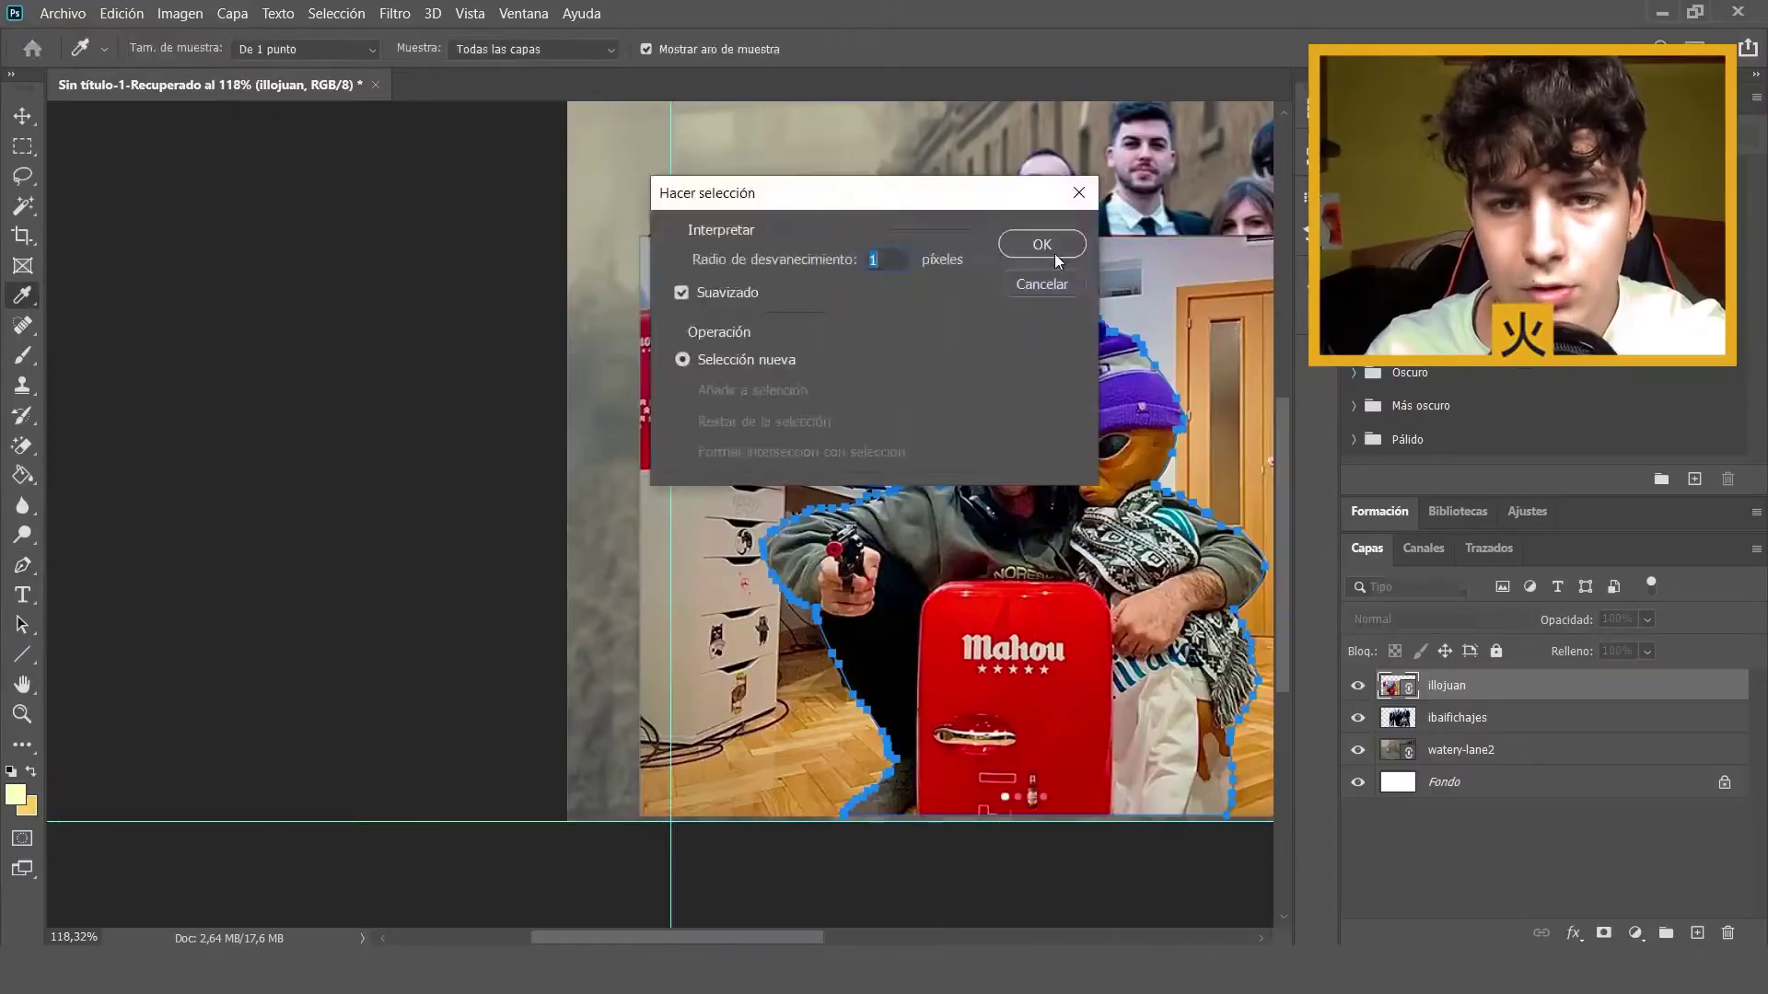
- Dismiss the dialog and tilt the cut-out figures slightly to fit the vintage street
click(1041, 244)
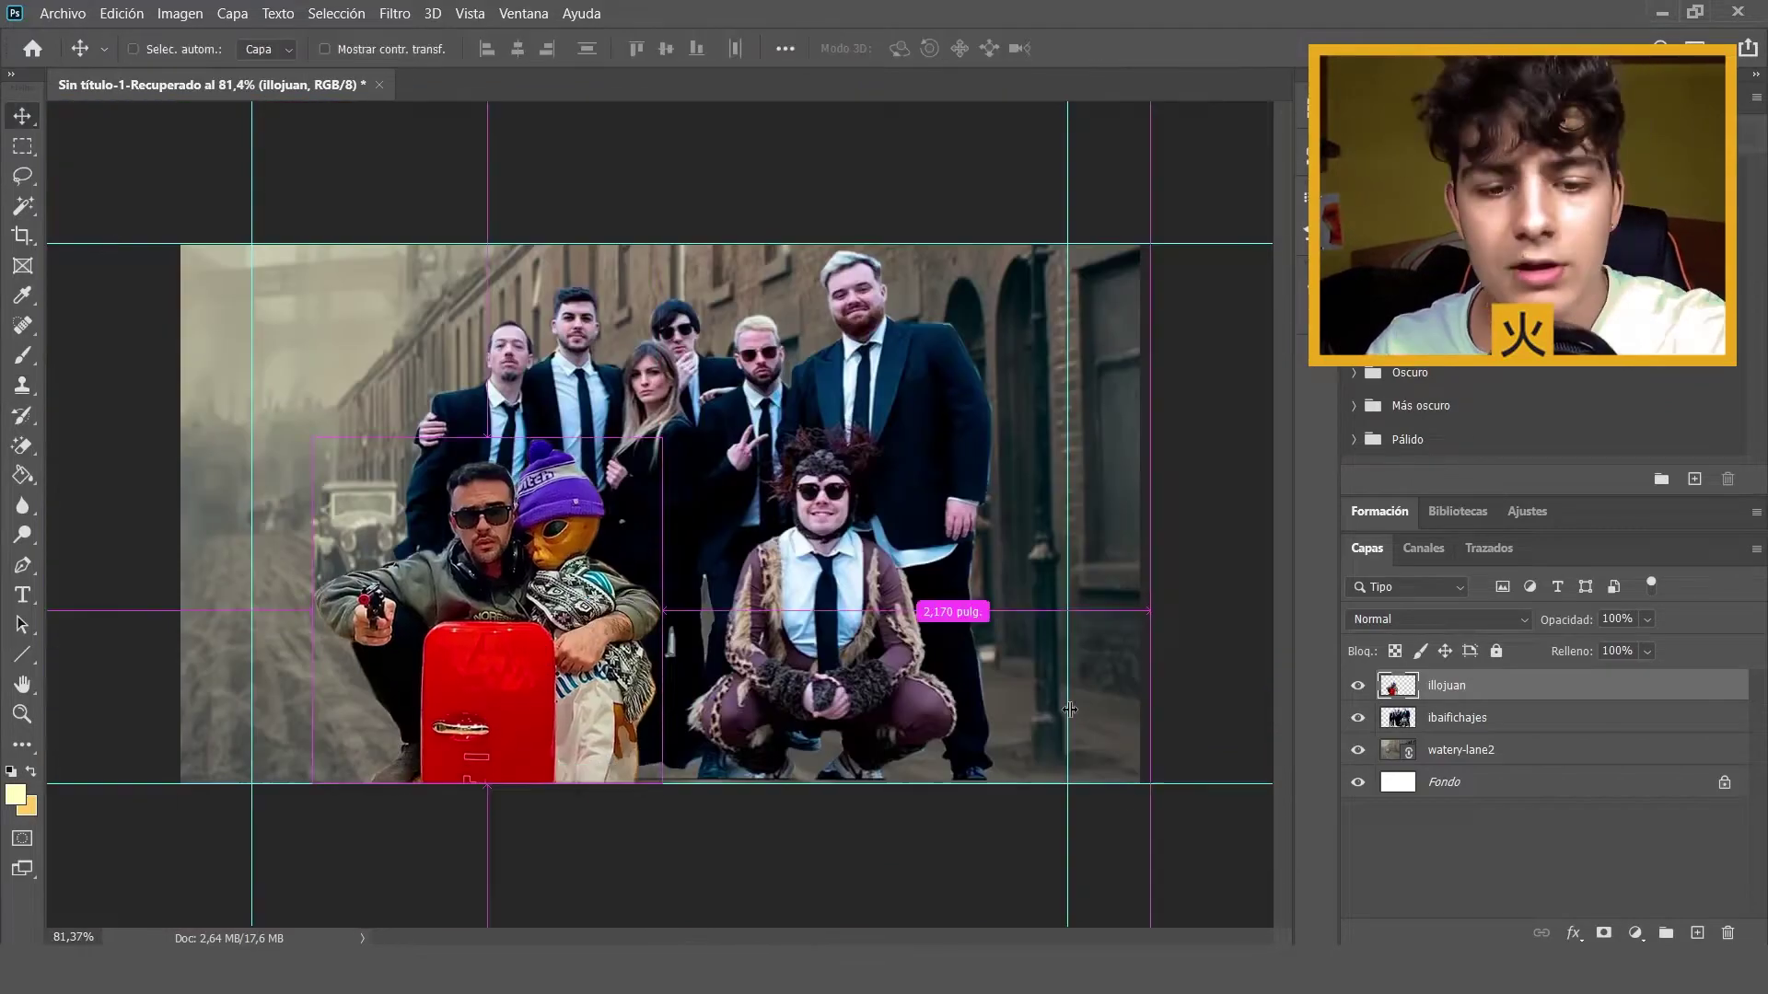
drag(658, 436, 656, 436)
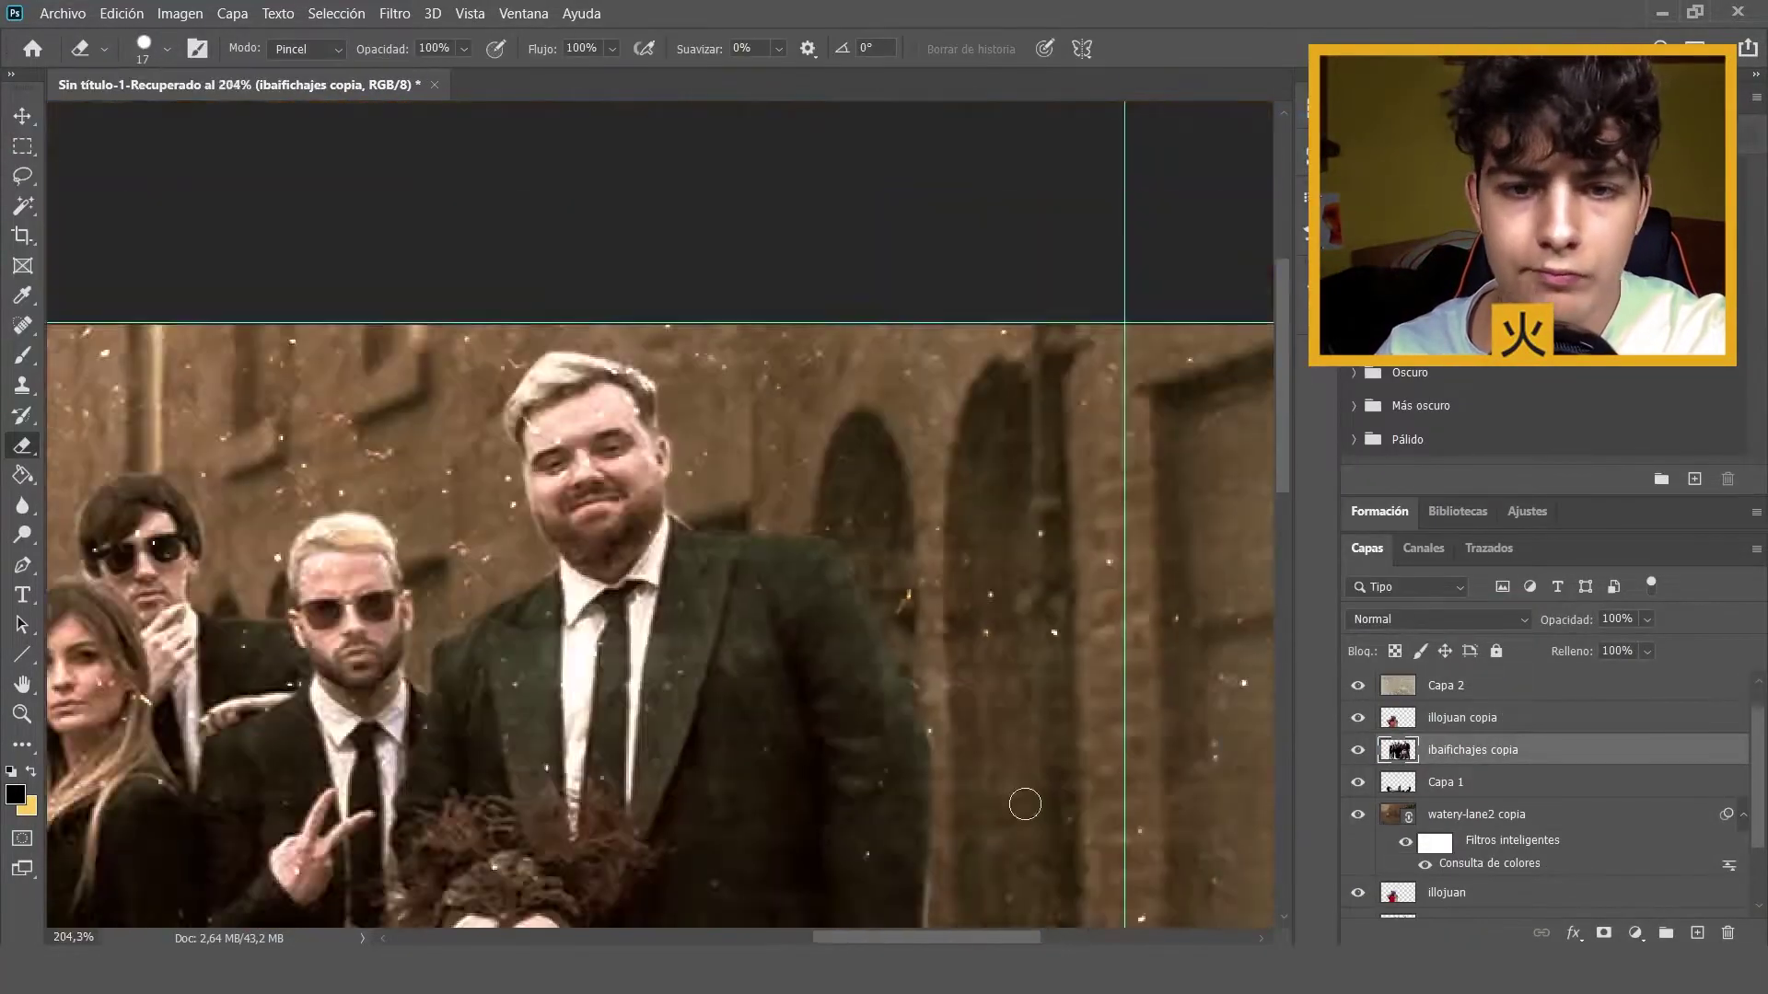
- Scroll the poster view down and back up to review the dust and title
scroll(791, 480, down, 5)
scroll(632, 612, down, 5)
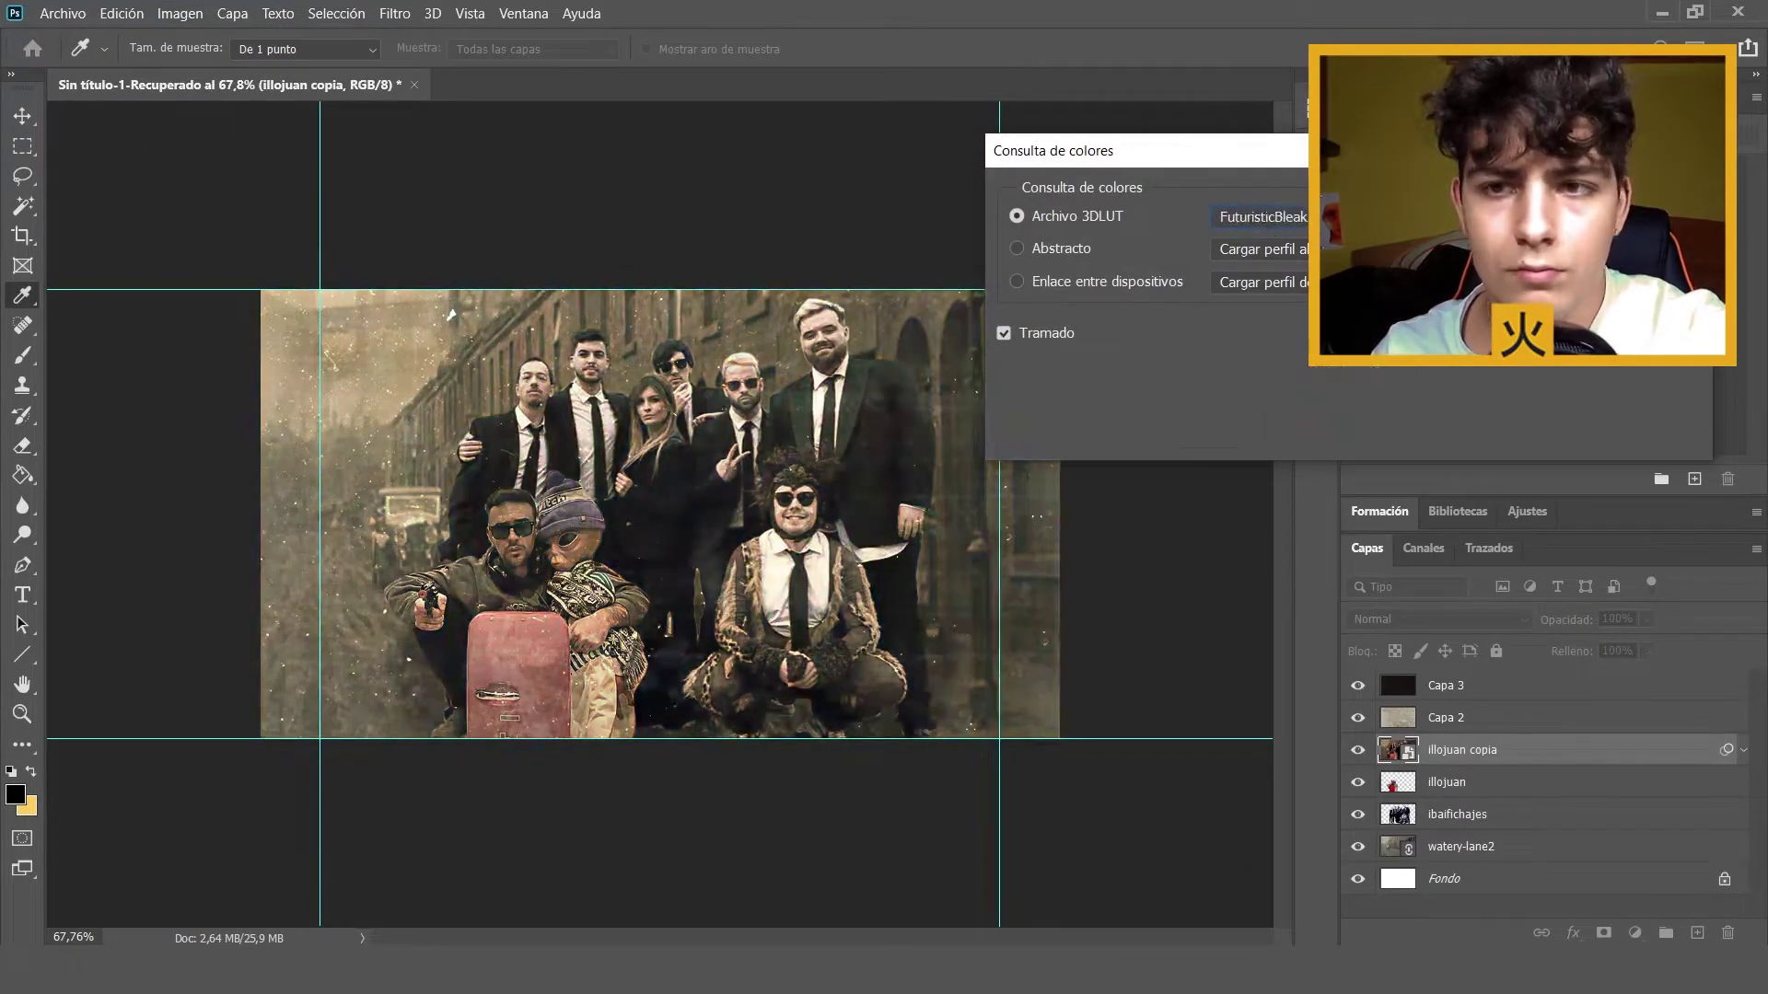
scroll(1298, 223, up, 2)
scroll(1289, 221, up, 2)
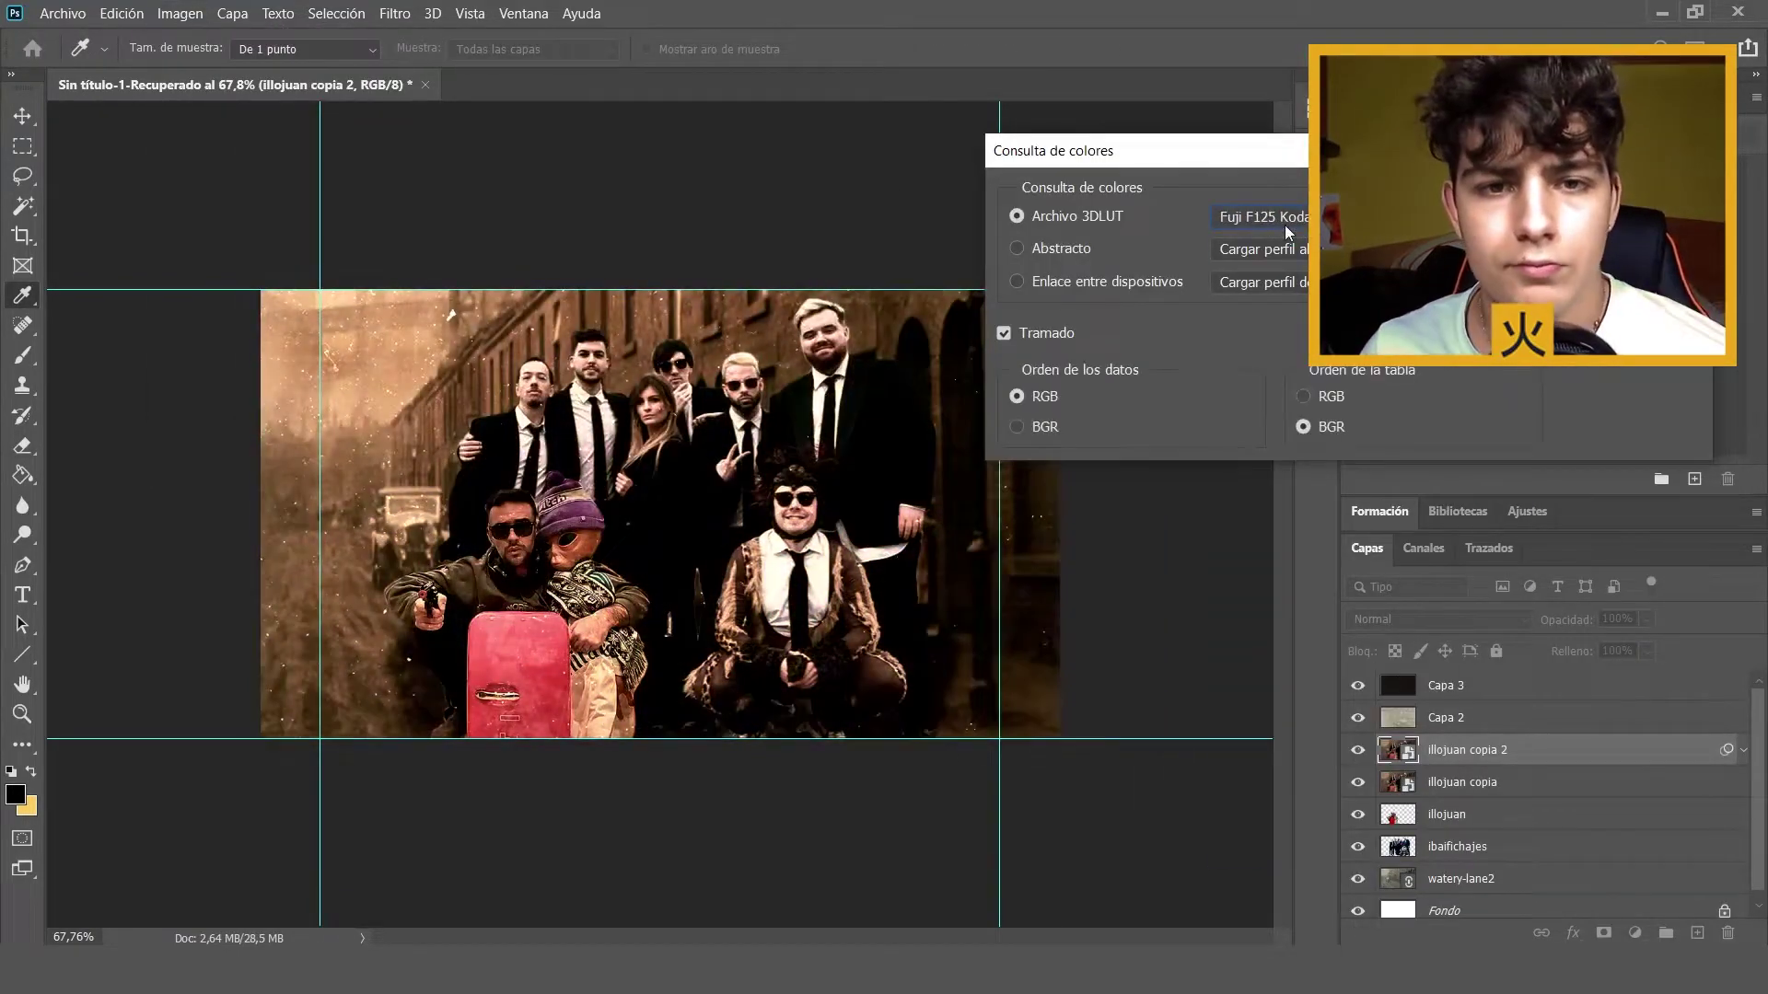
scroll(1280, 221, up, 2)
scroll(1262, 218, up, 2)
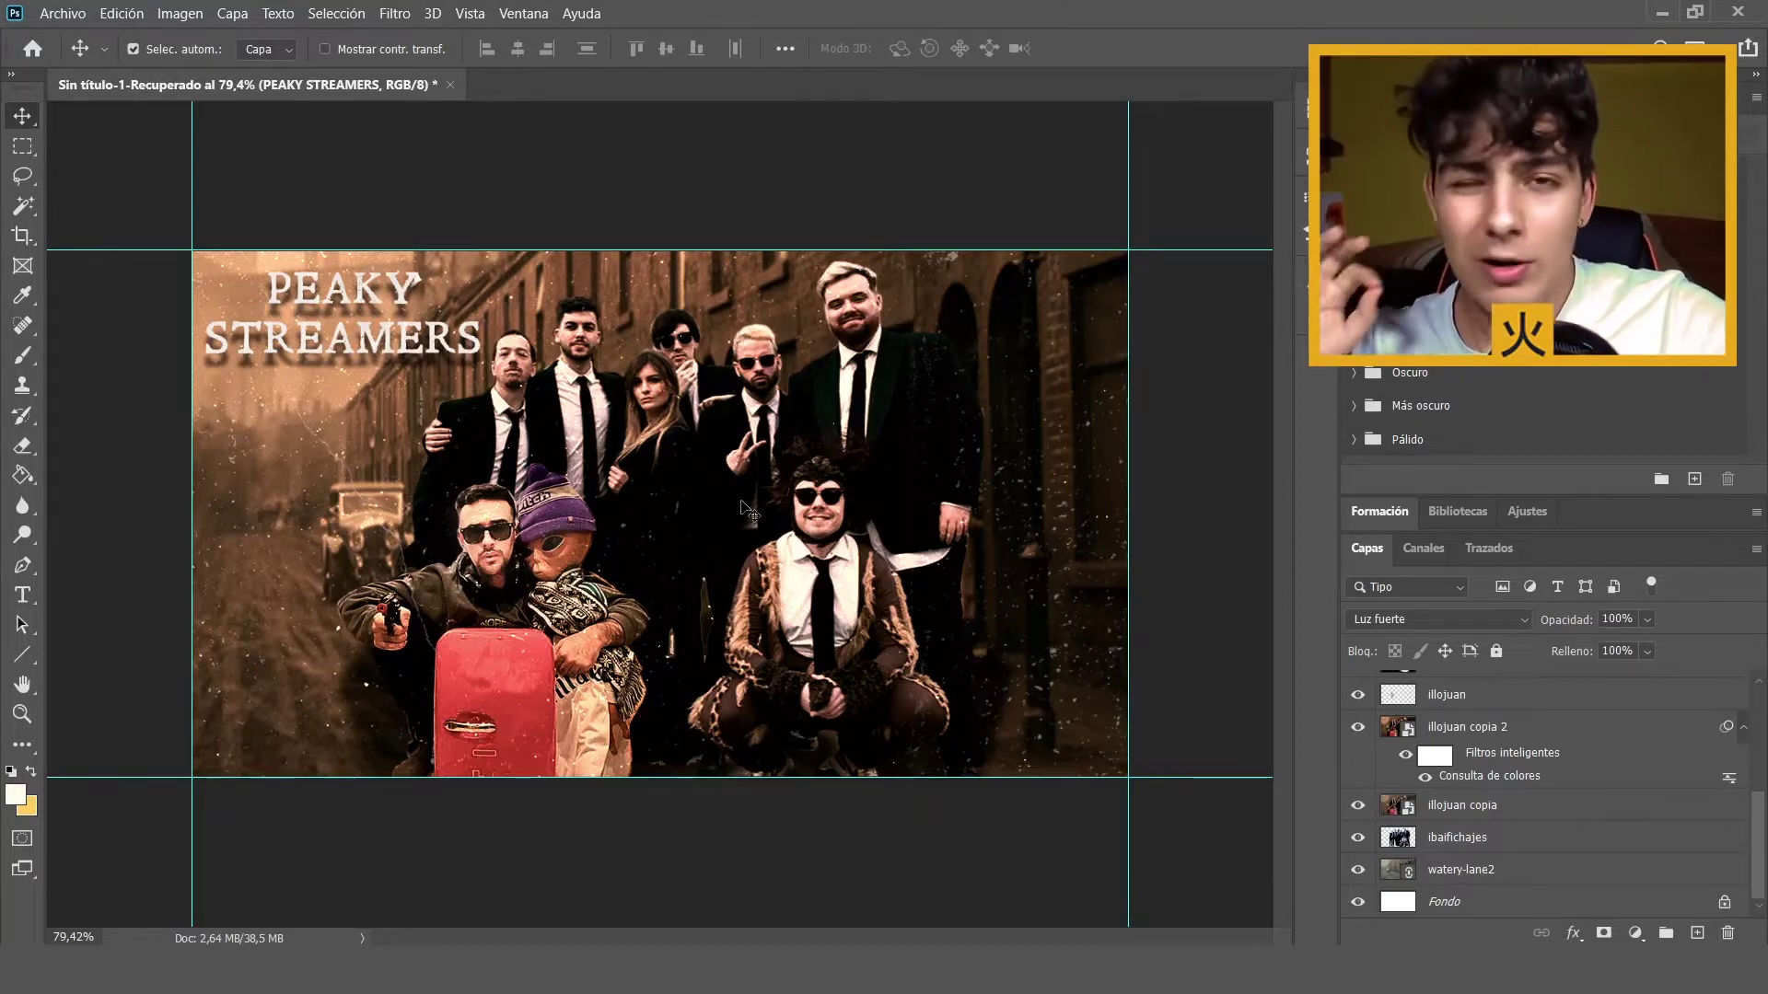
scroll(462, 679, up, 5)
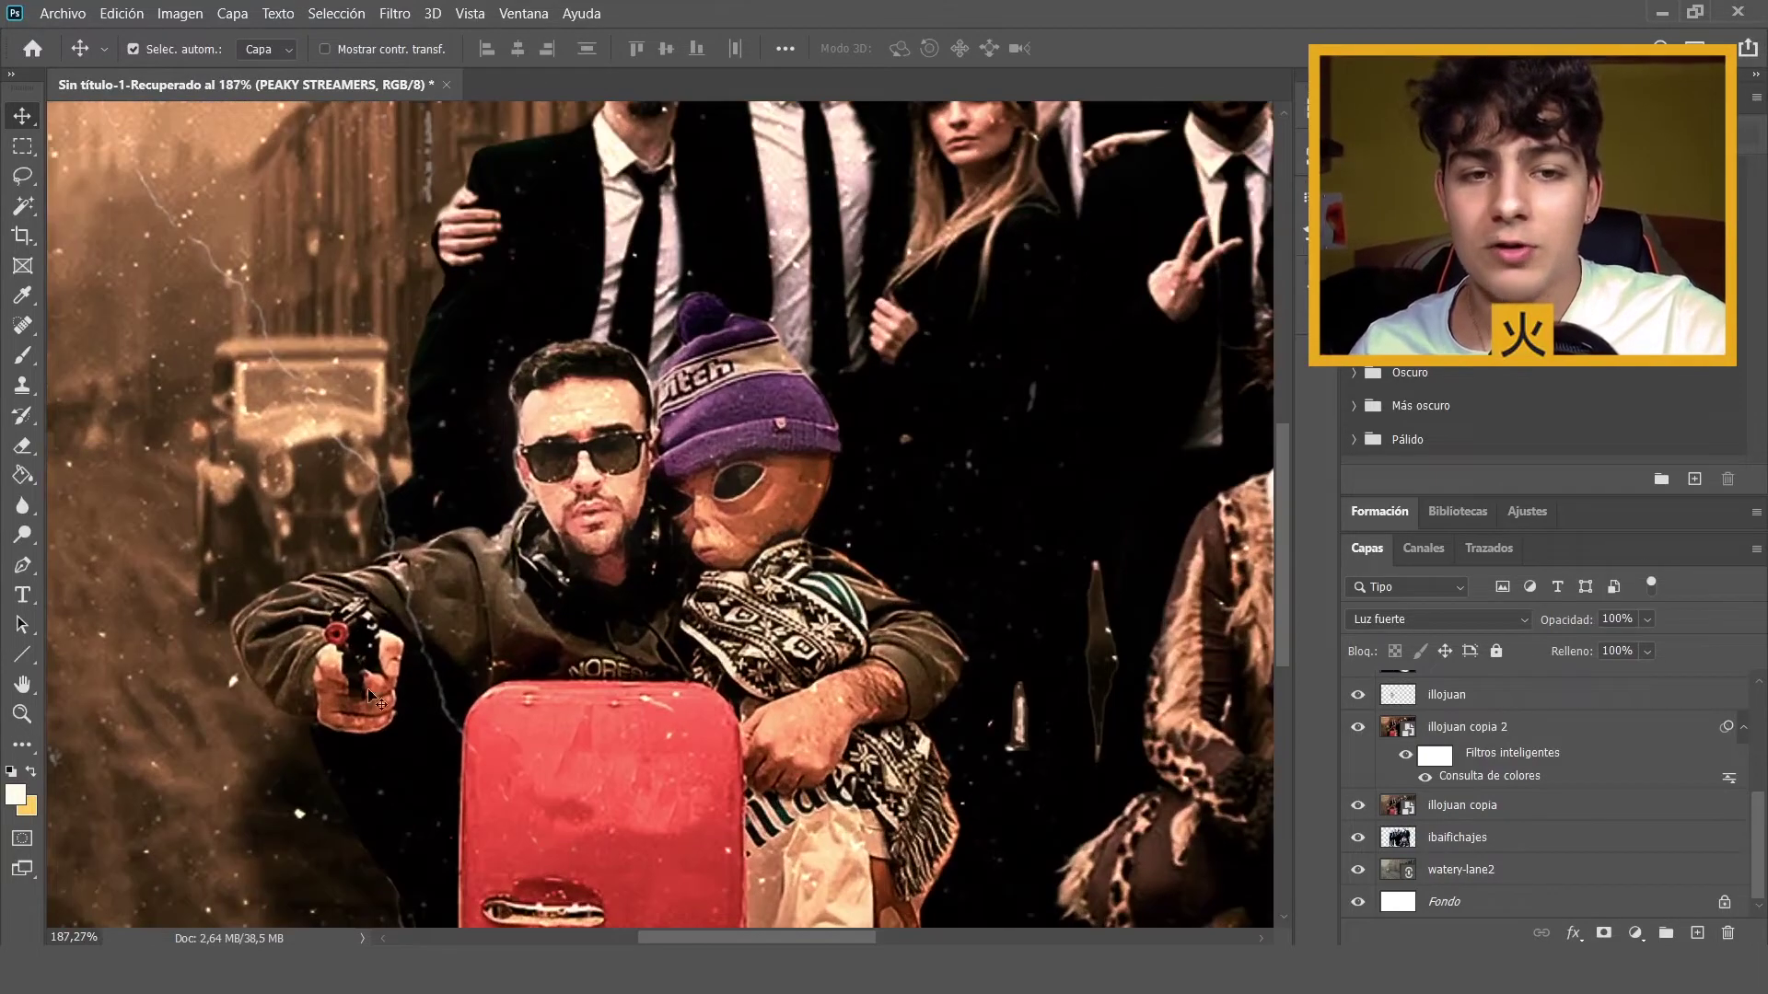
scroll(576, 803, down, 5)
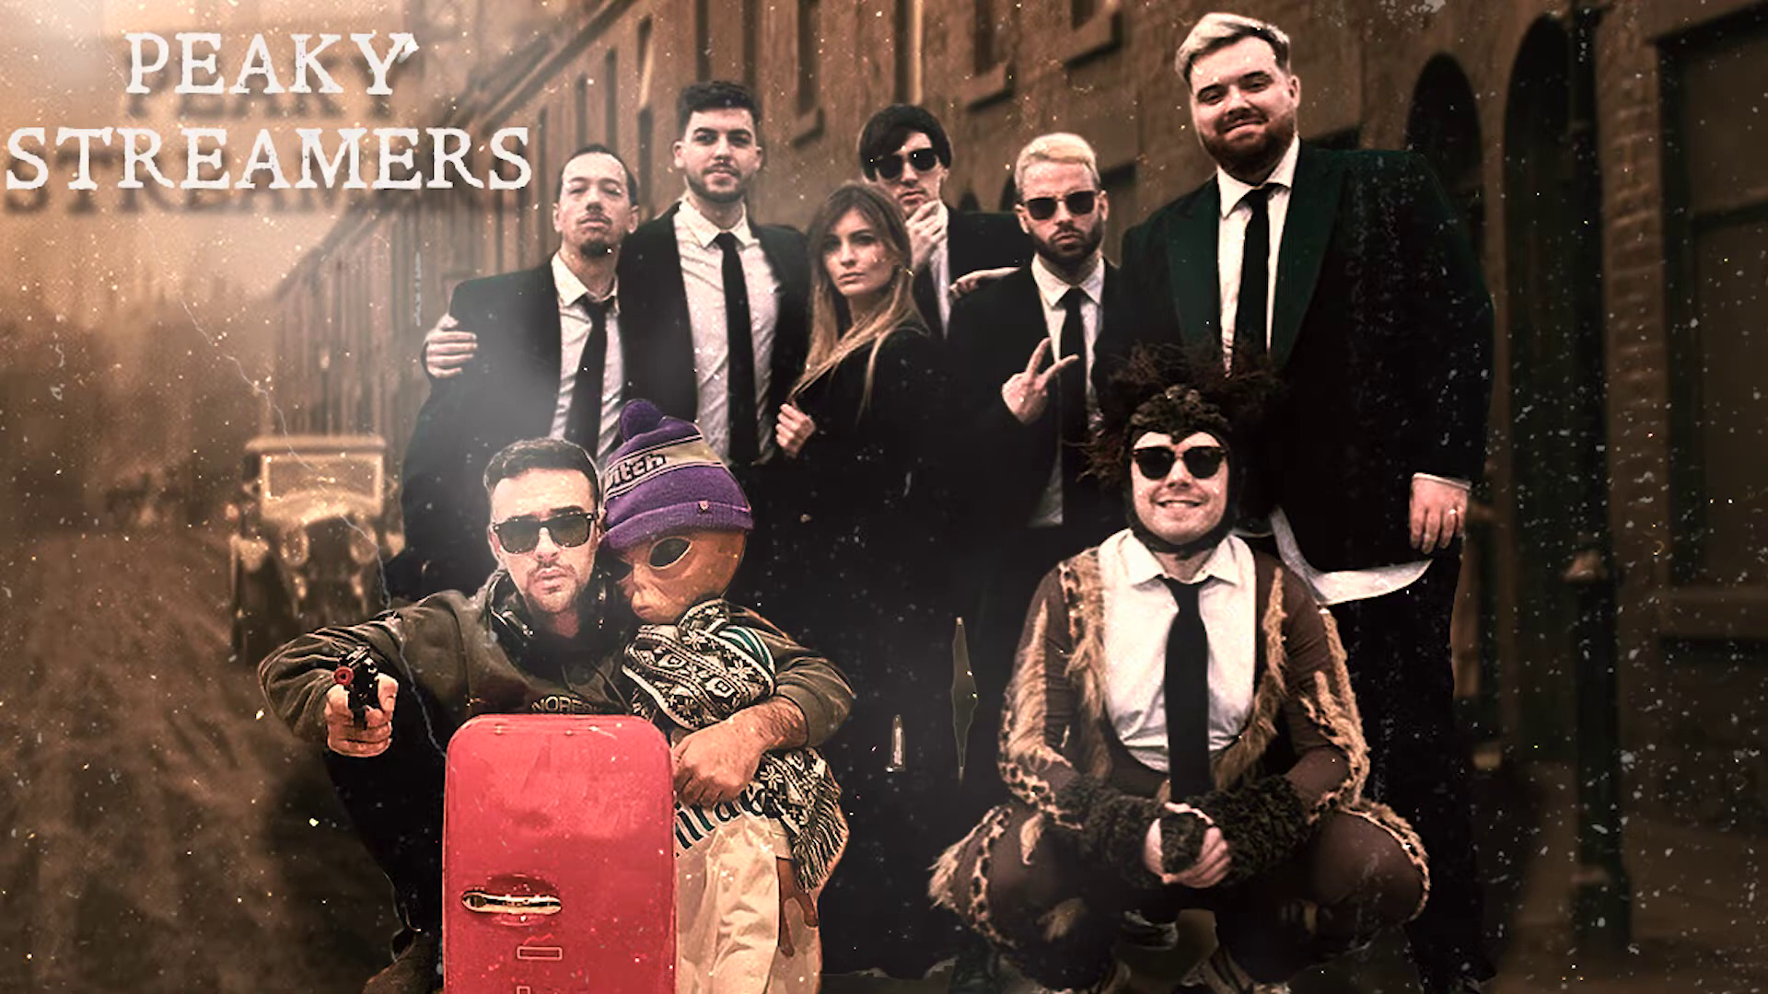
scroll(799, 503, down, 2)
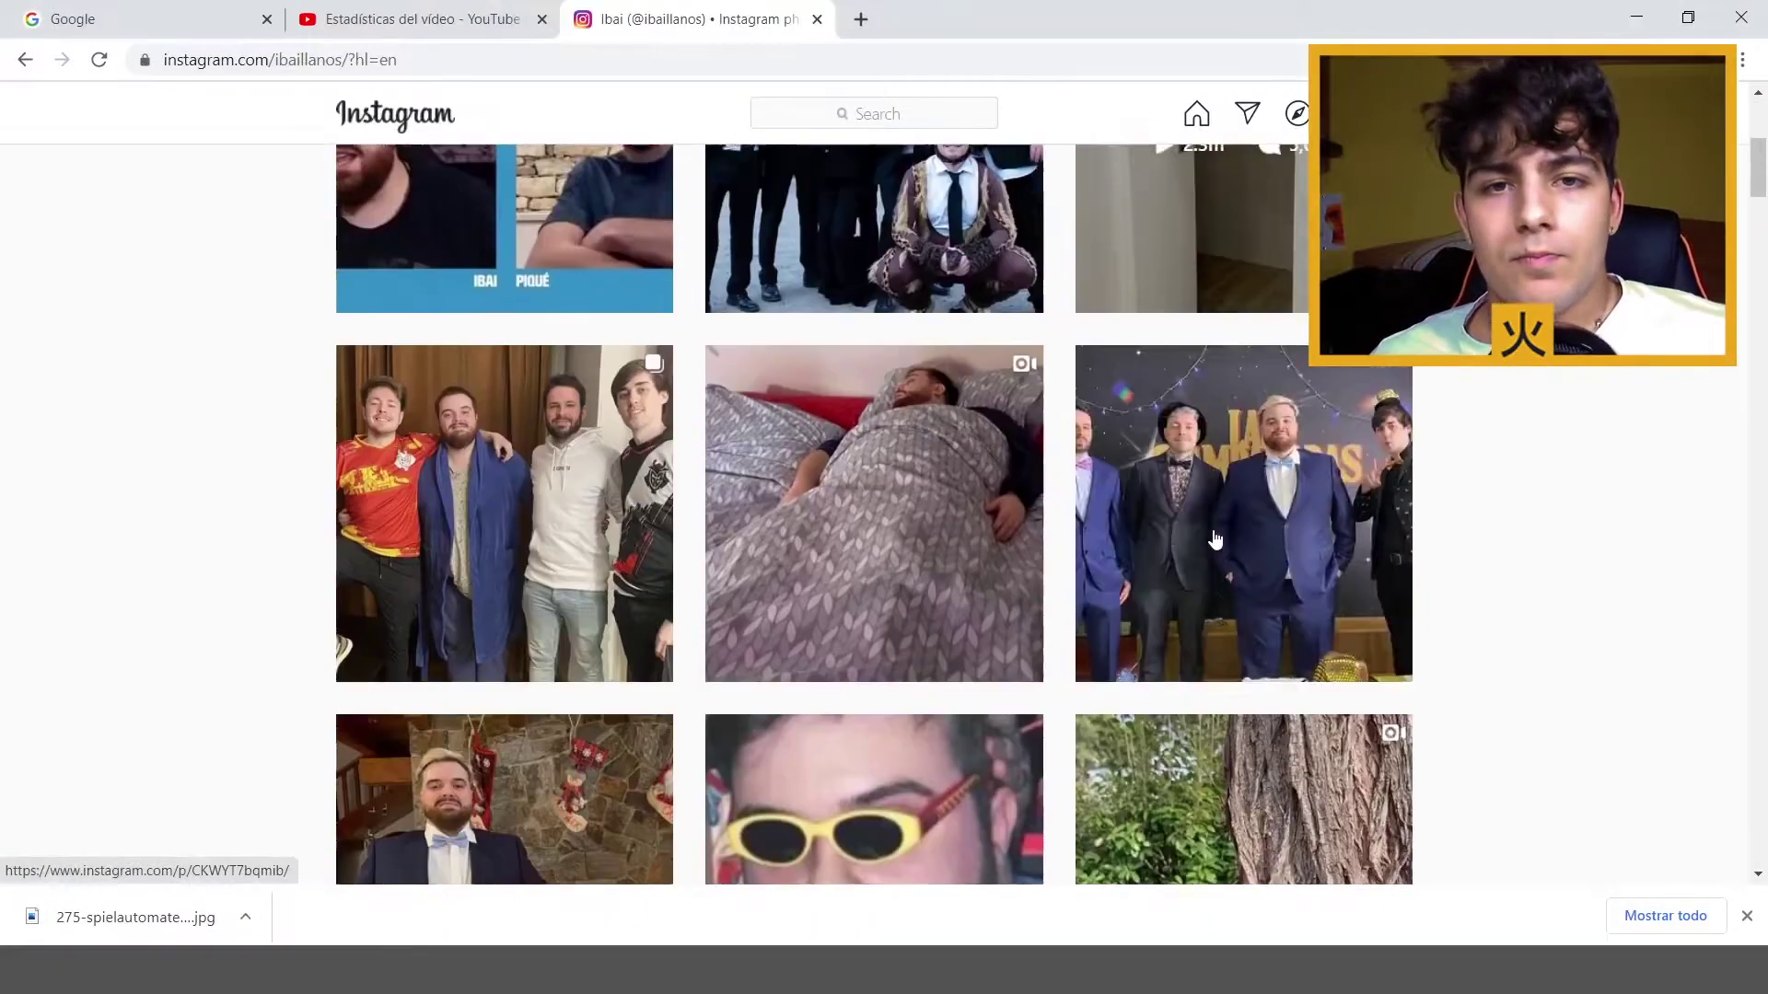
- Scroll the Instagram feed and open the green-screen photo post
scroll(1222, 500, down, 1)
scroll(1222, 500, down, 1)
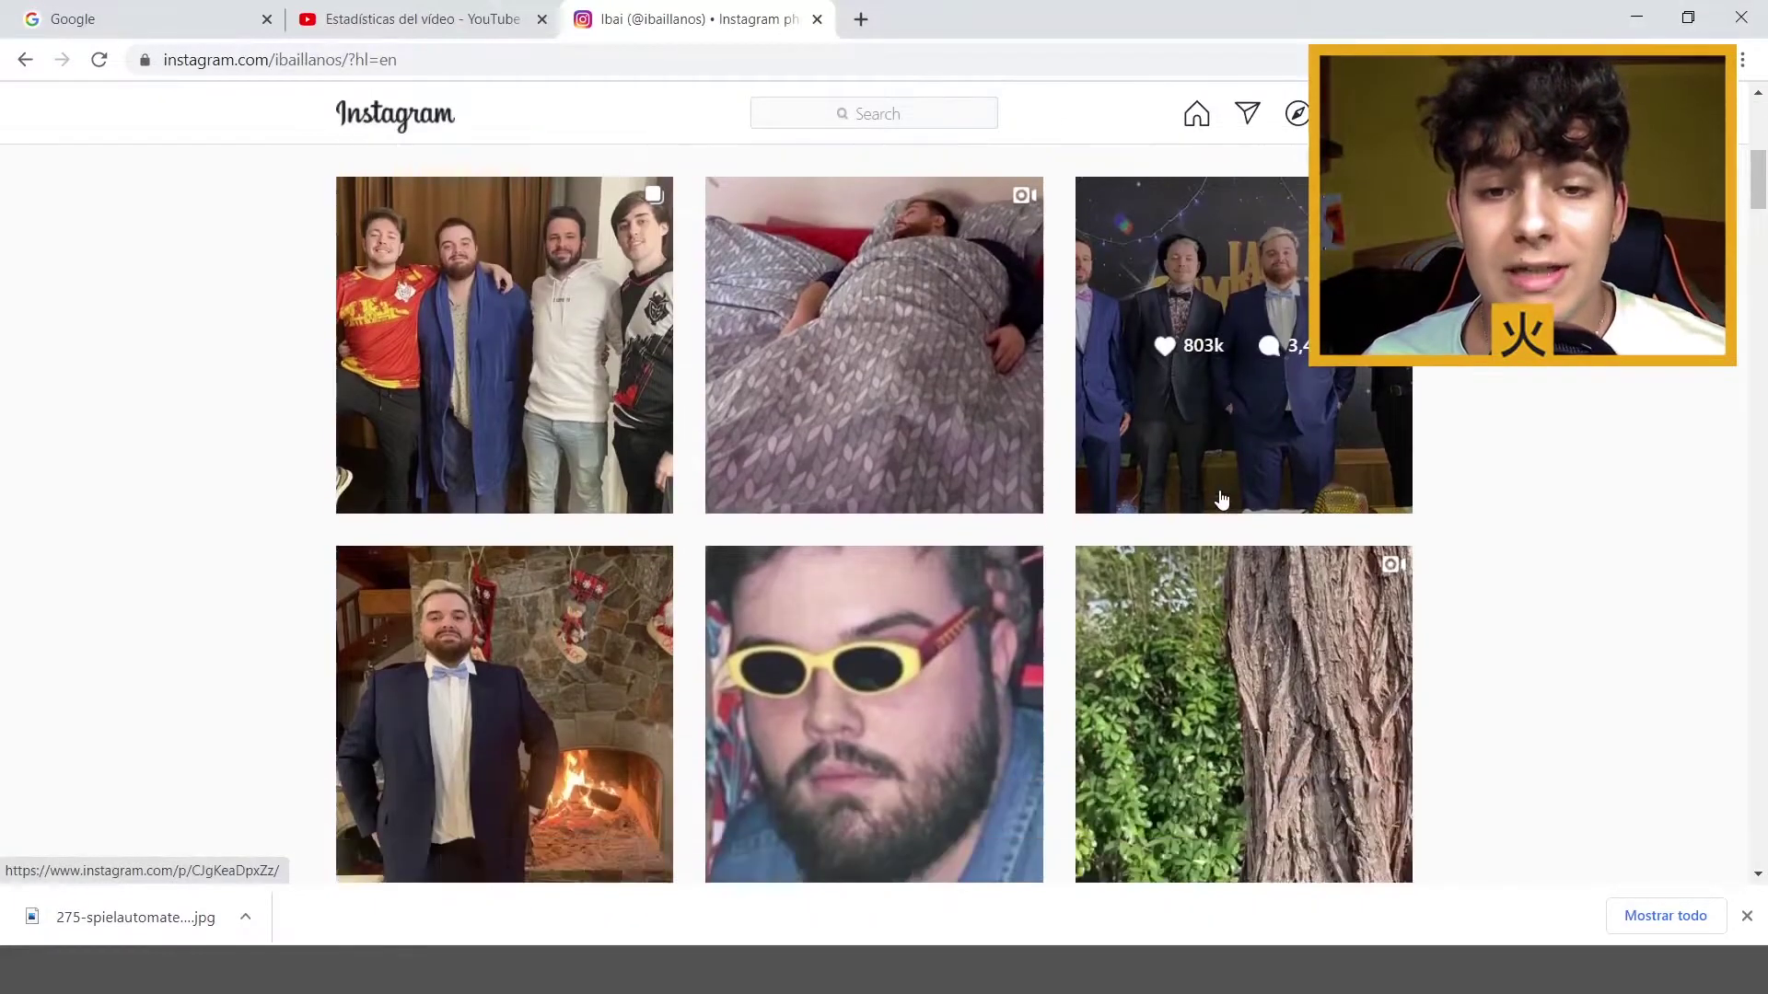
scroll(1222, 500, down, 5)
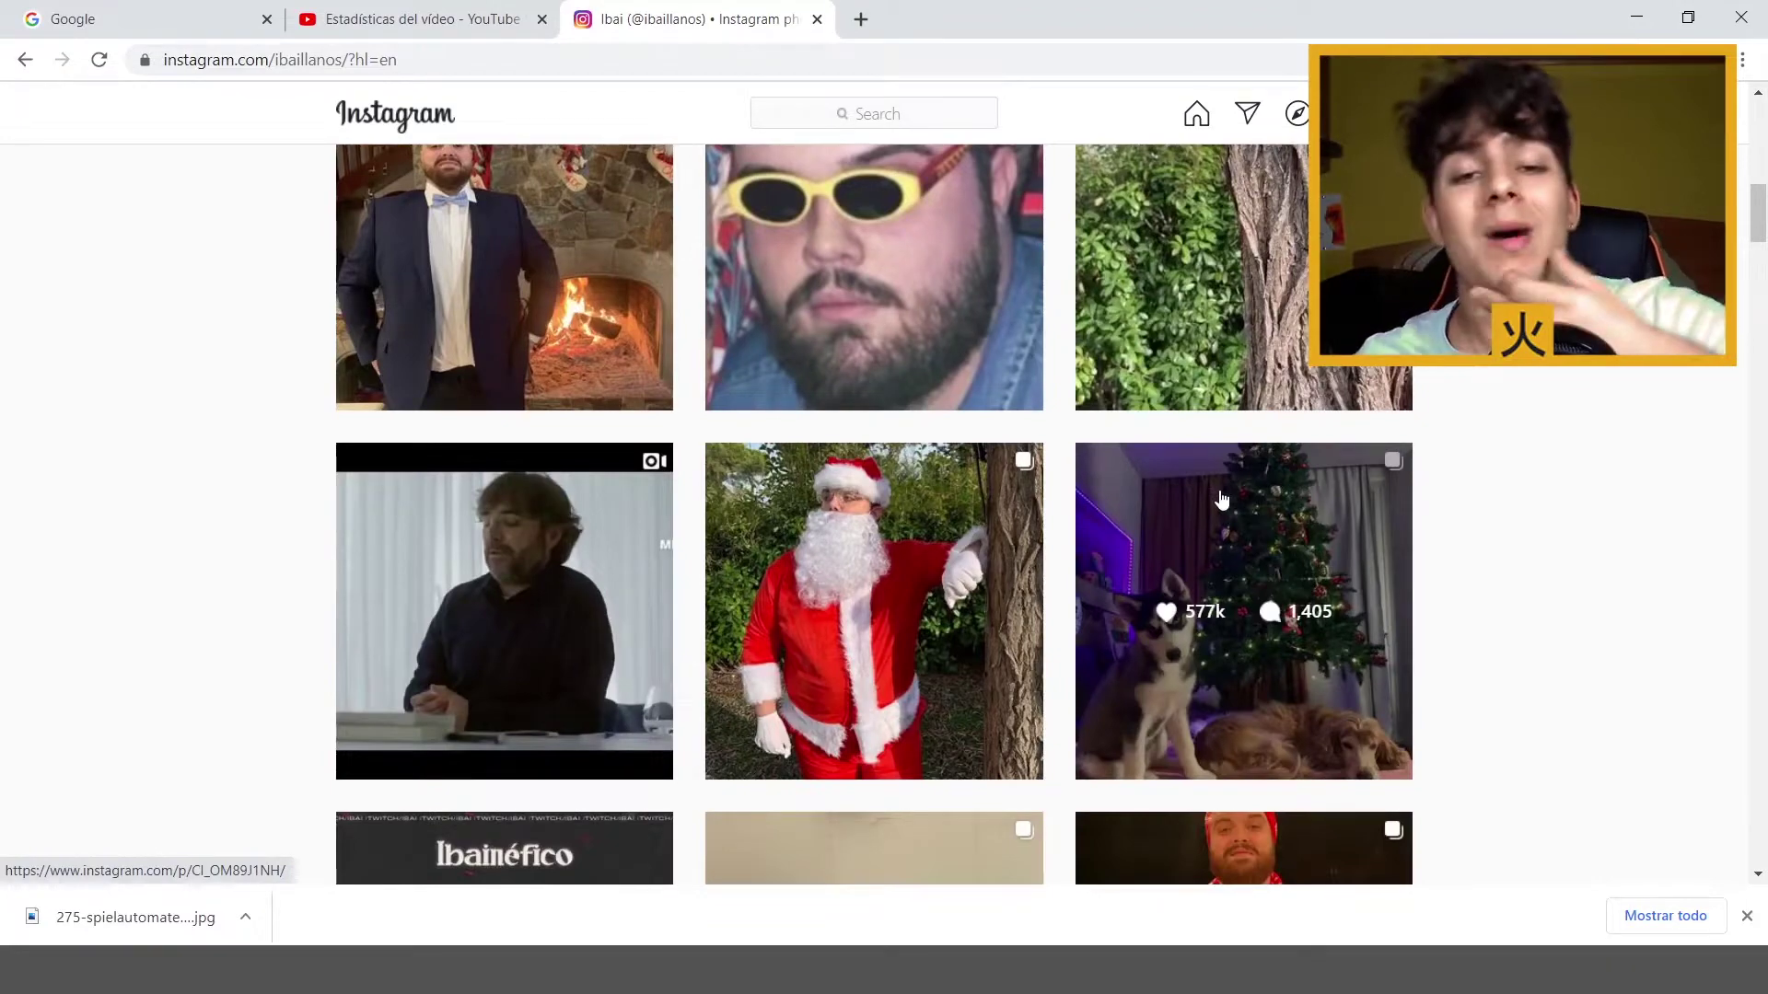
scroll(1222, 500, down, 5)
scroll(1197, 502, down, 5)
scroll(1013, 515, down, 5)
scroll(900, 525, down, 3)
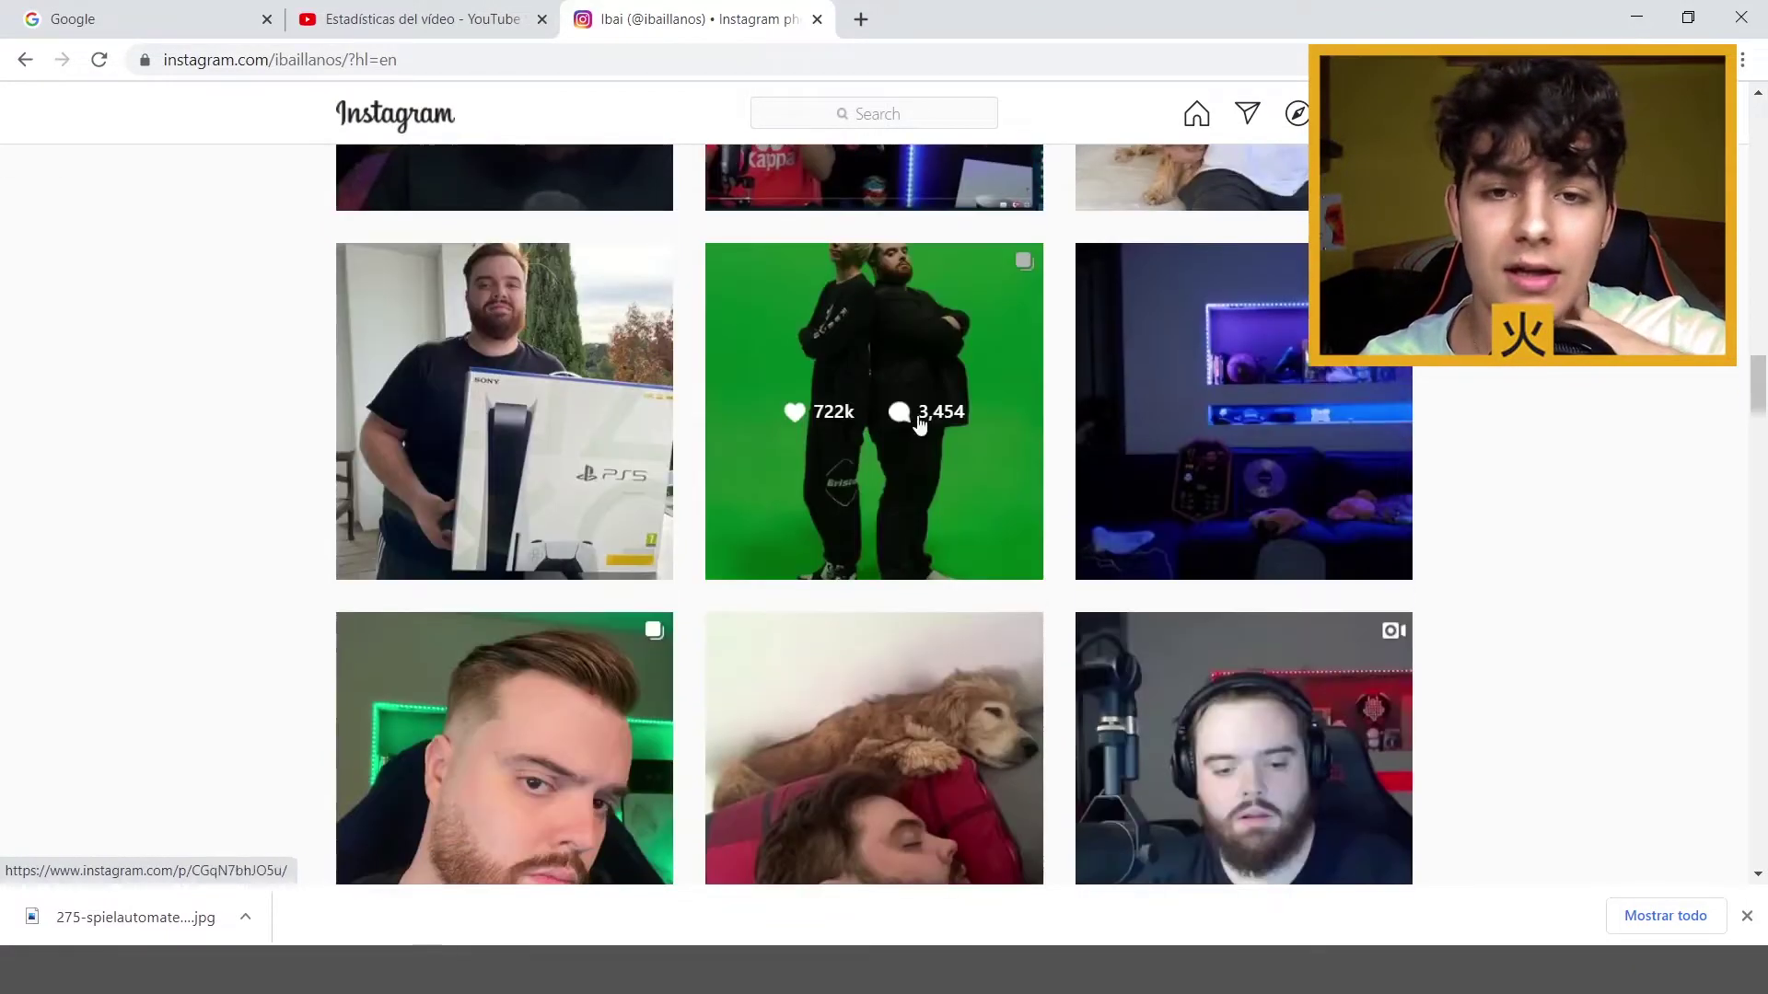
click(919, 423)
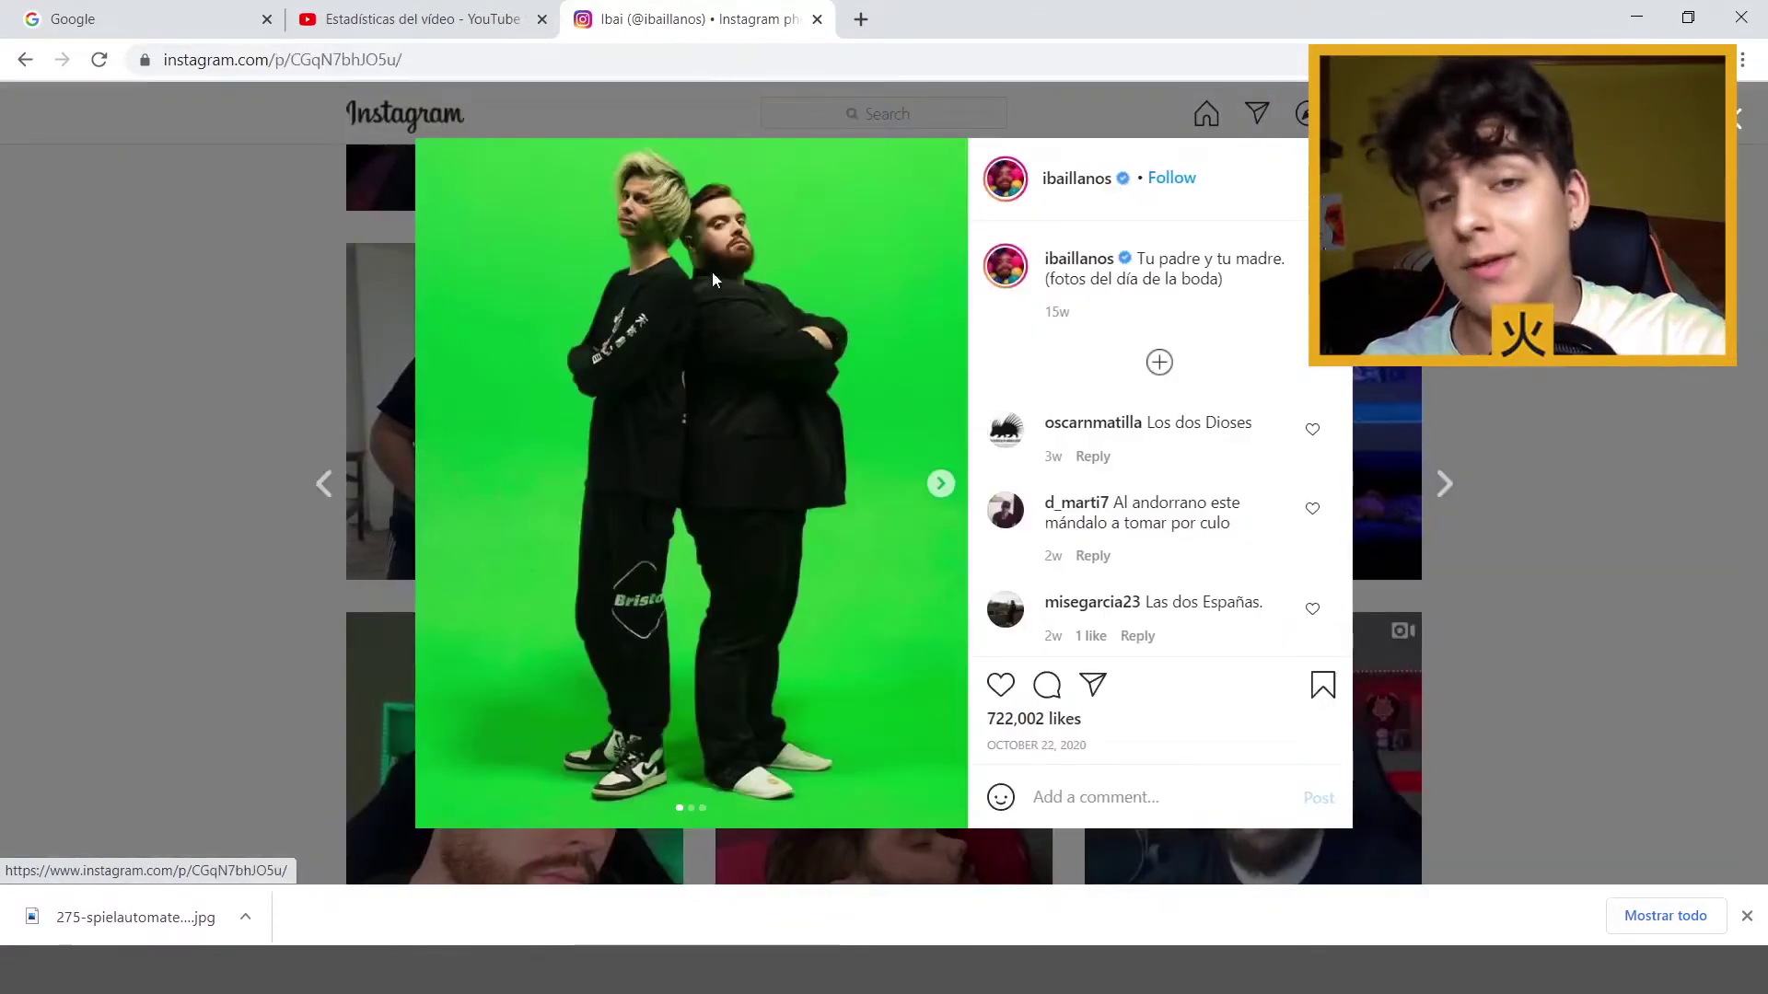
- Advance the post to its third photo of the bearded man, then return to Photoshop
click(940, 483)
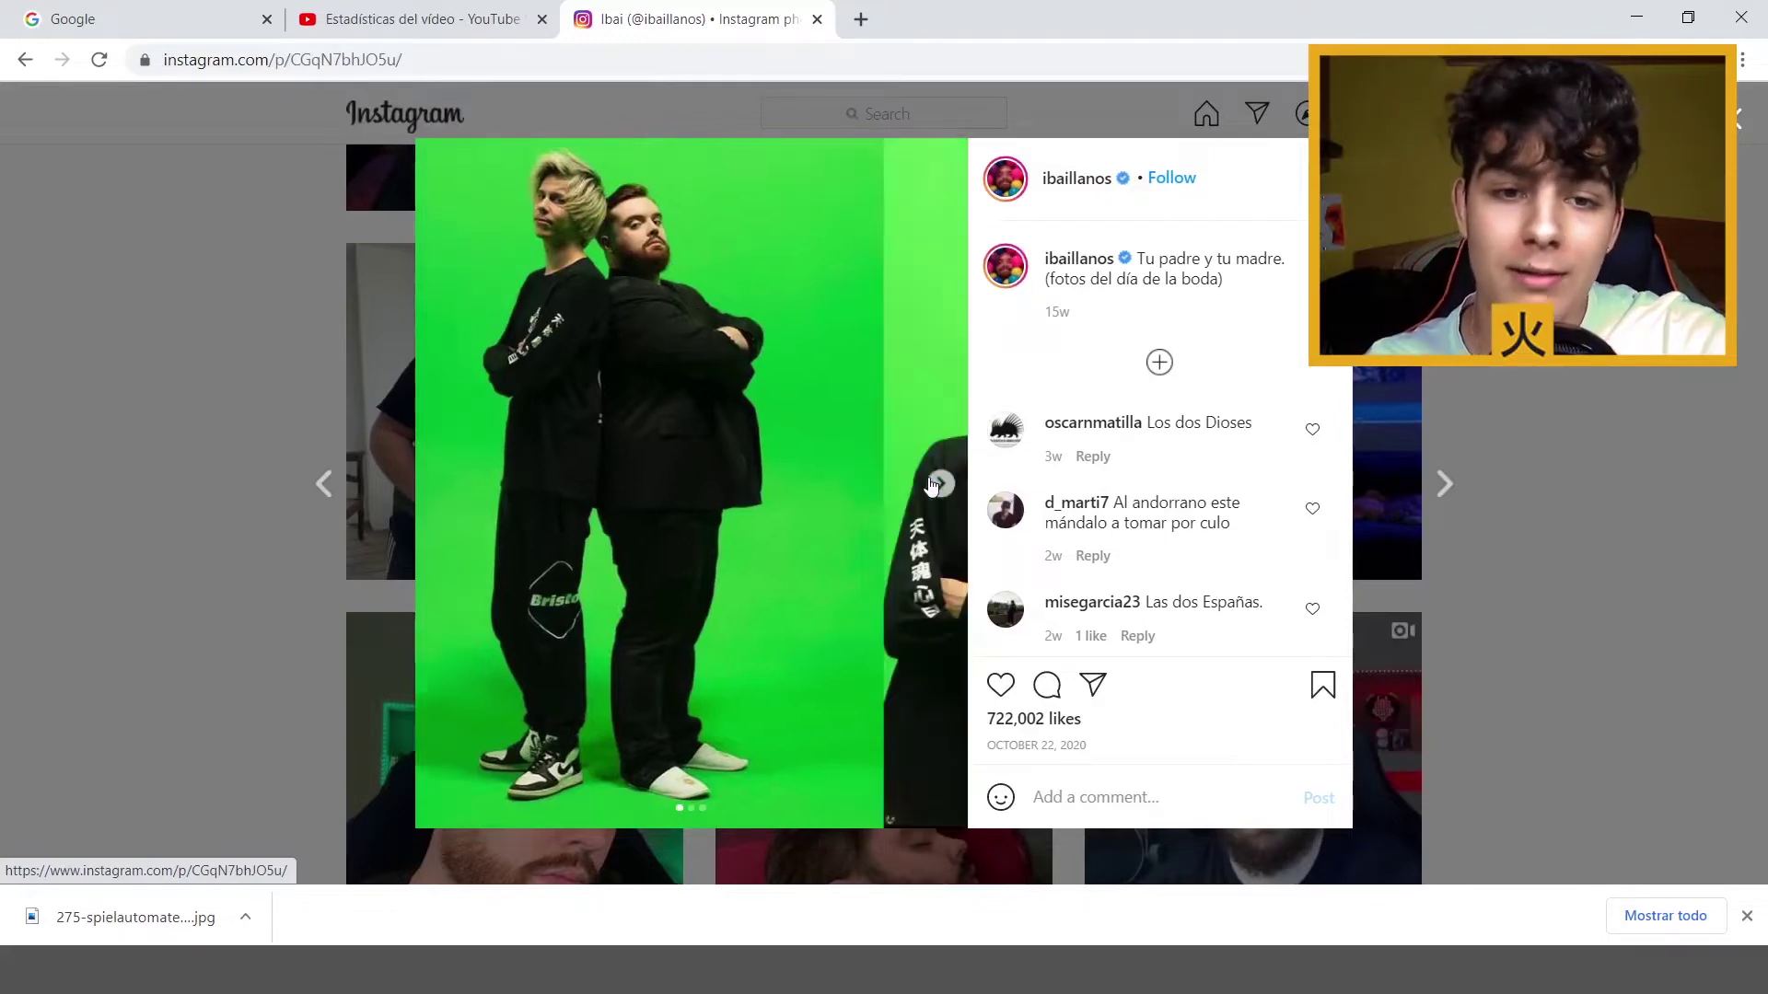
click(940, 483)
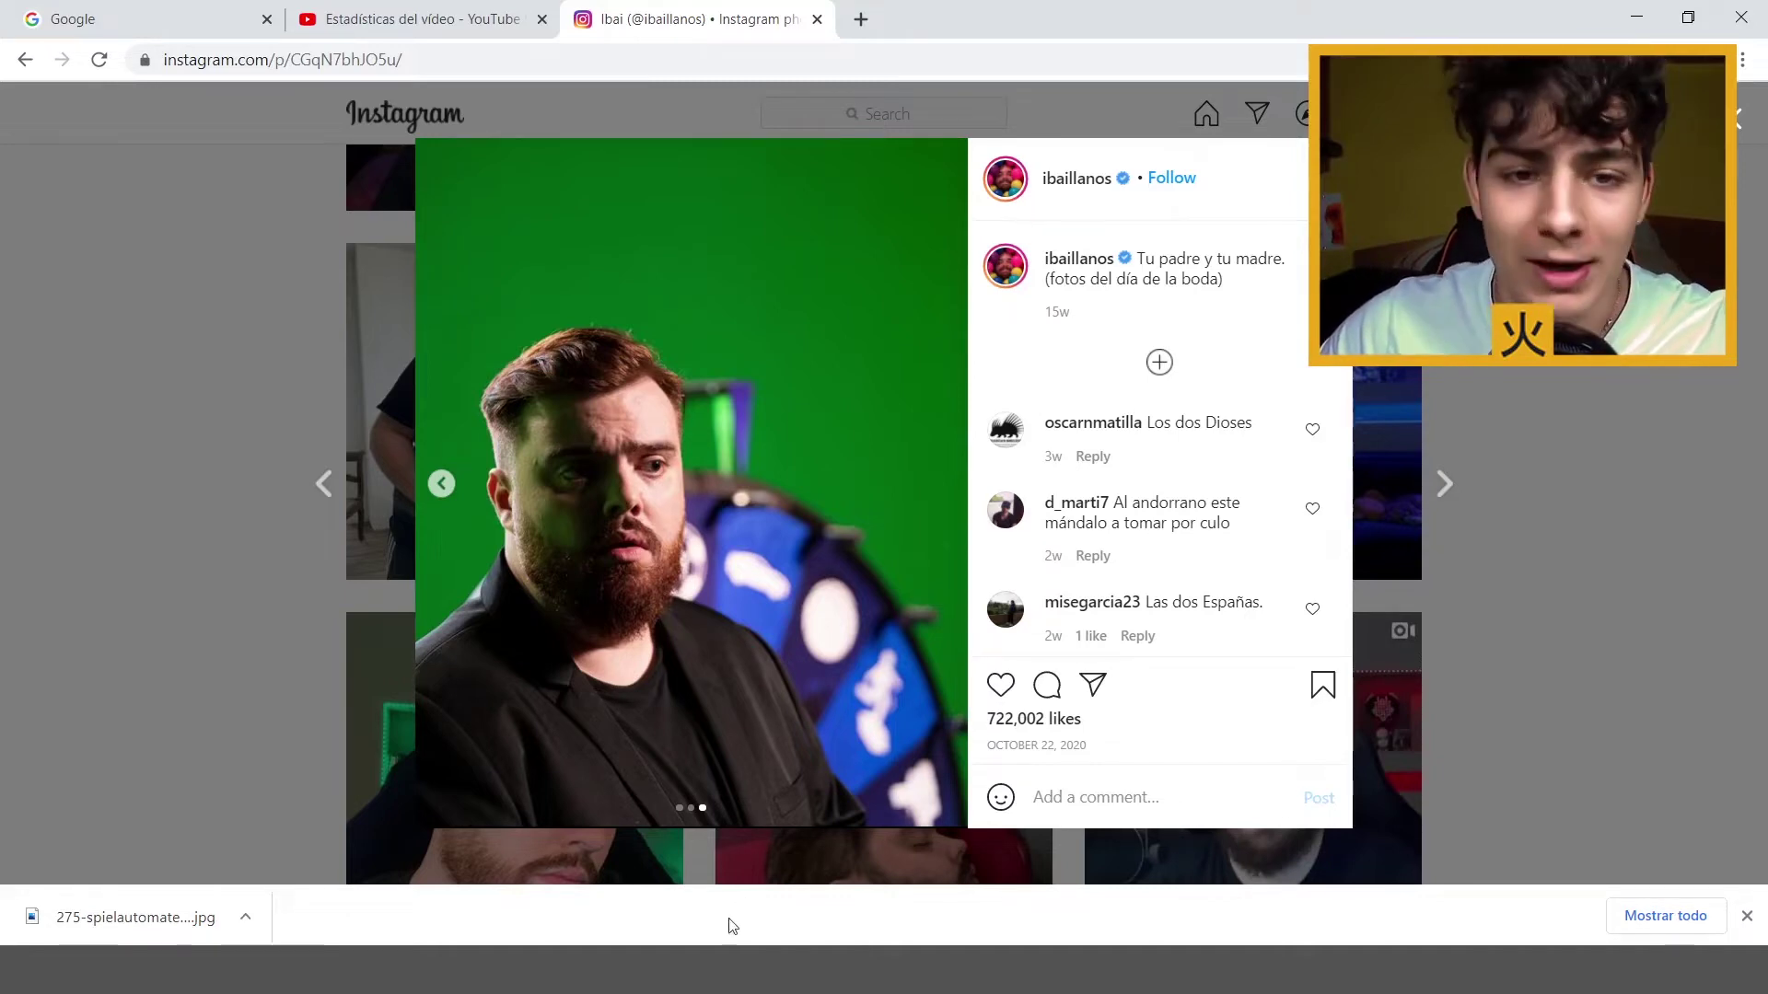
key(alt+Tab)
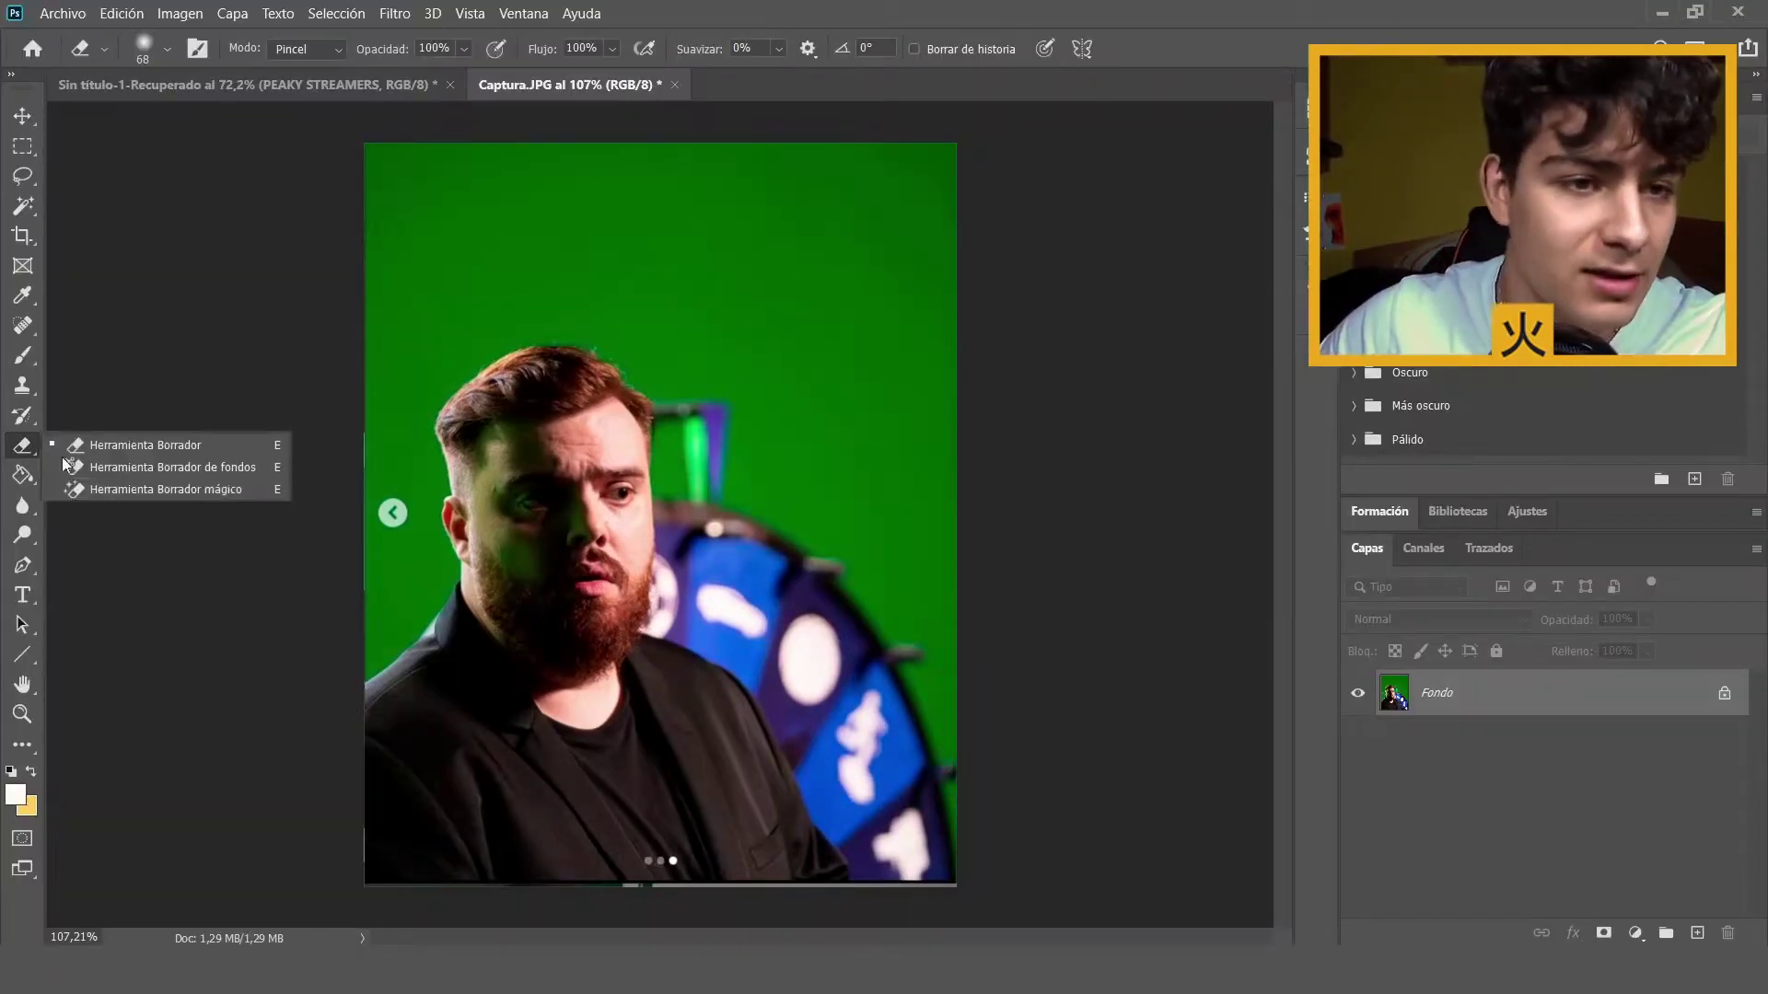
- Remove the green-screen background with the Magic Eraser and set a 17 px Eraser brush
click(138, 489)
click(611, 189)
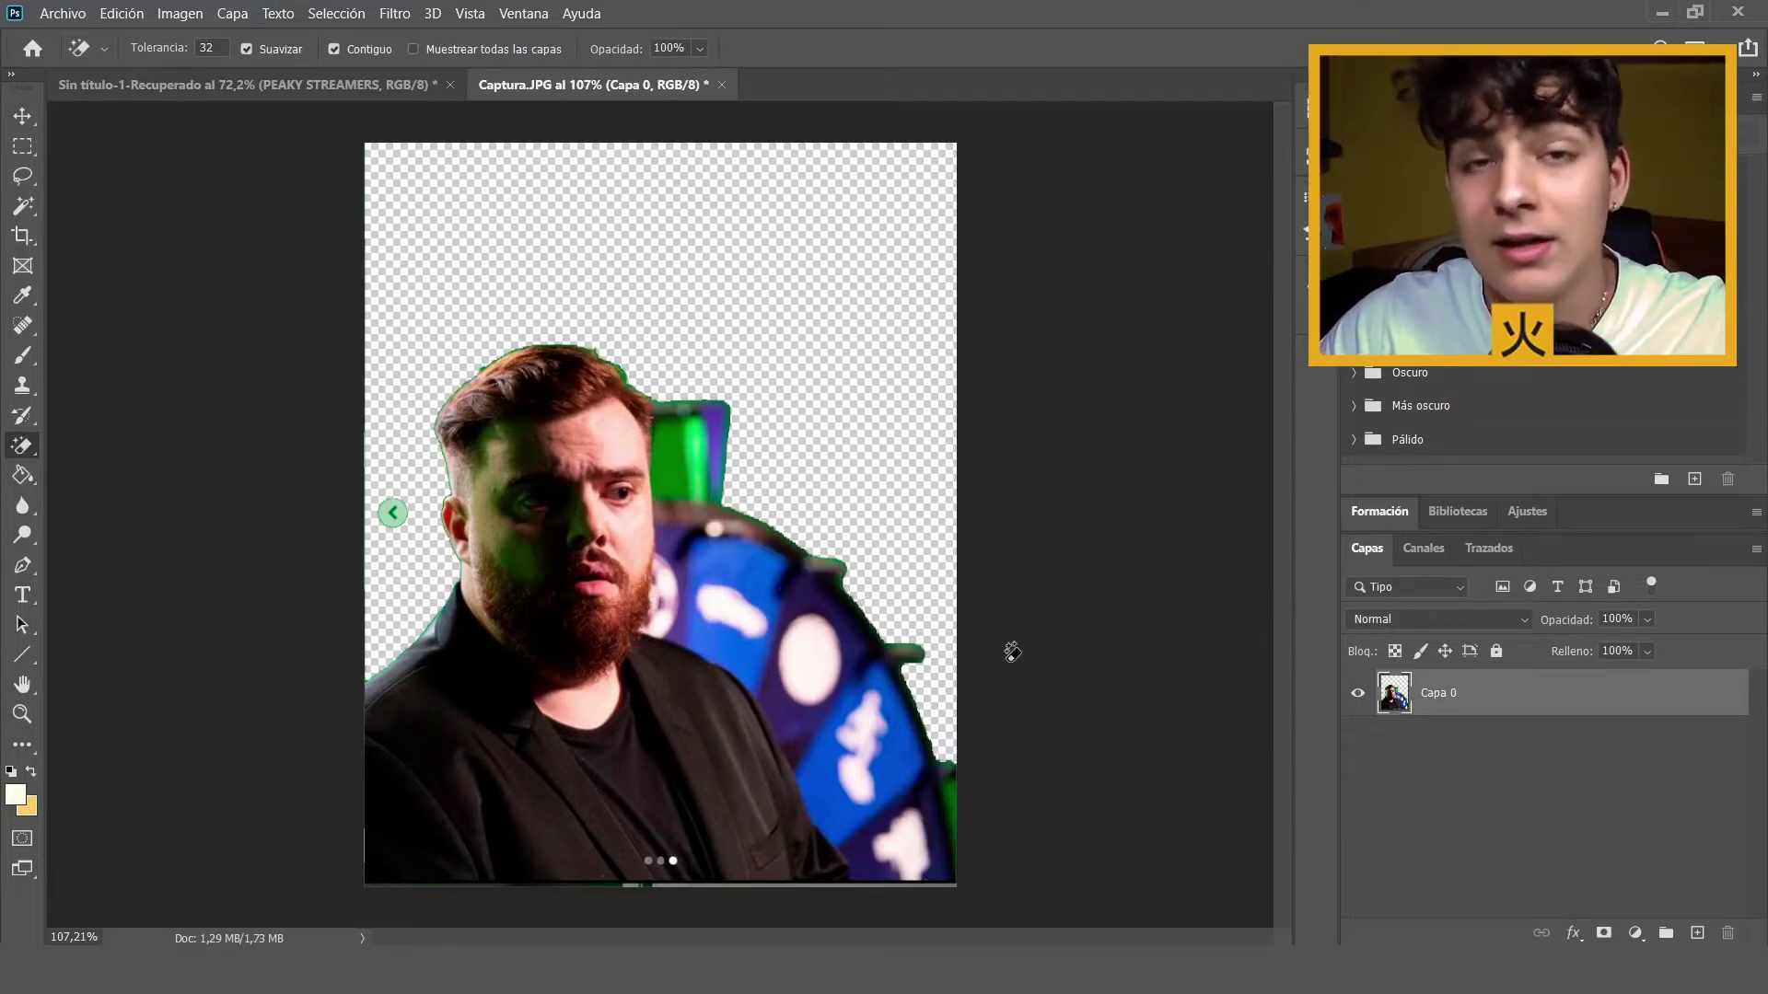
key(shift+e)
click(144, 48)
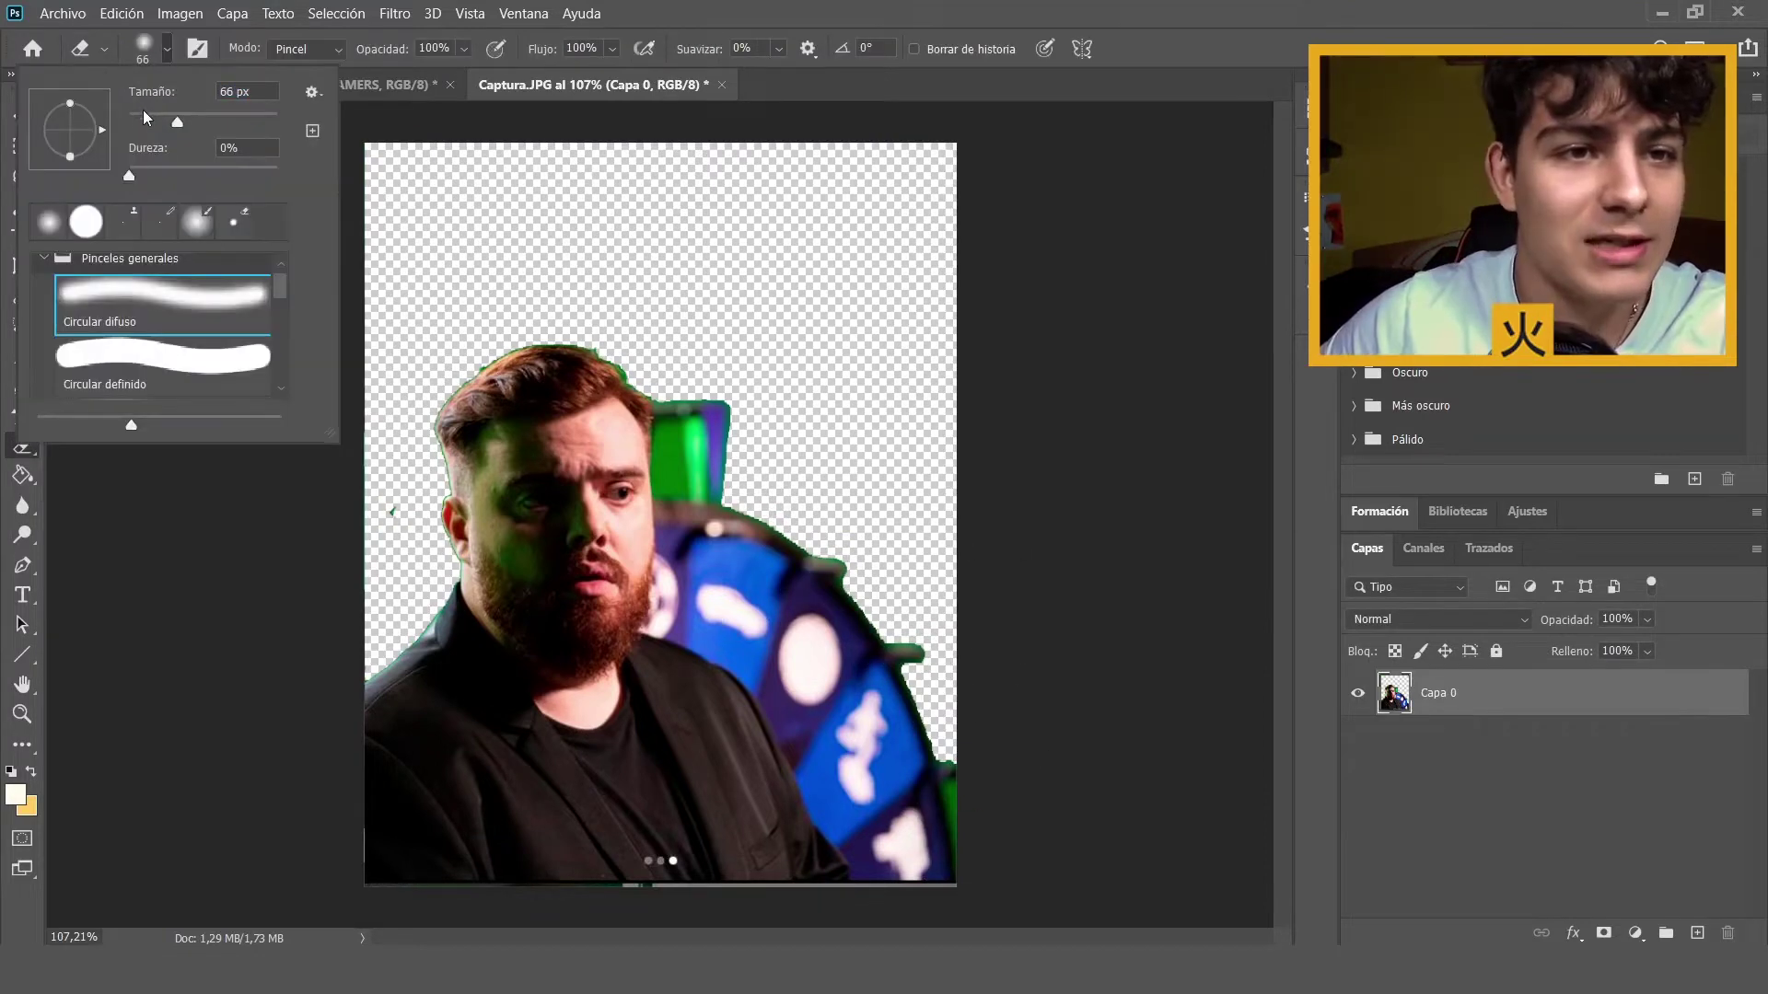
key(Return)
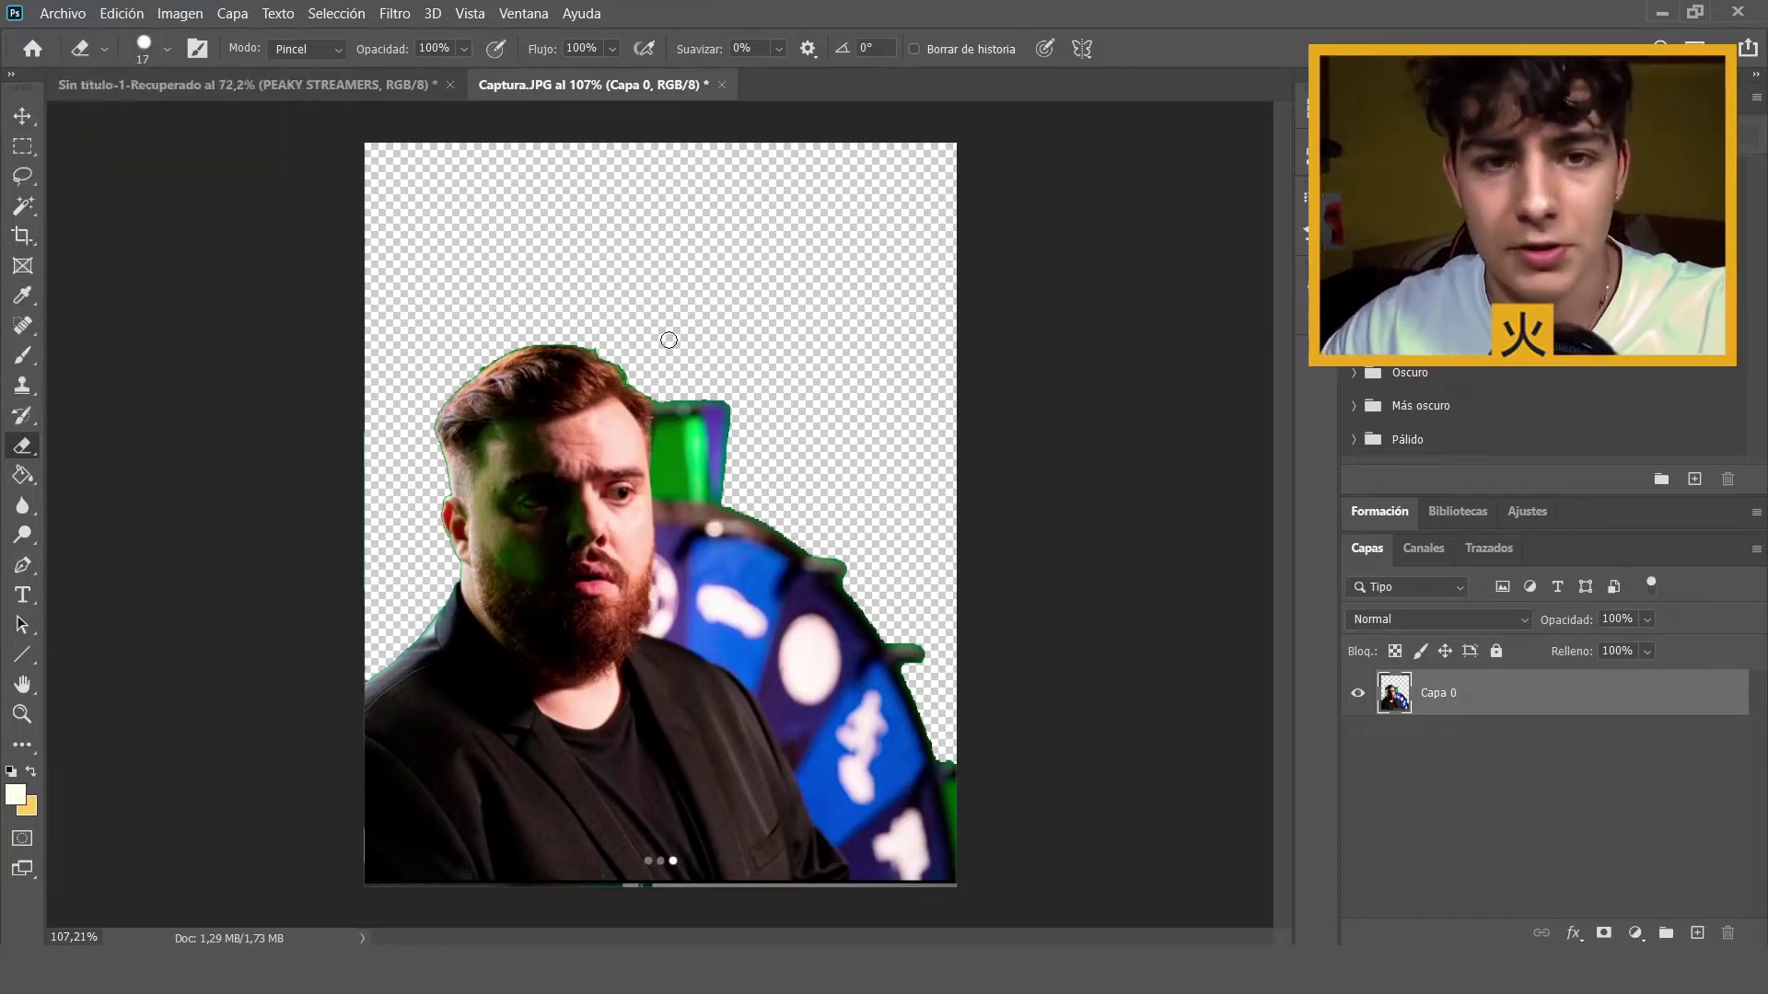
- Erase the leftover green strip beside the beard and the blue wheel next to the man
scroll(668, 340, up, 3)
scroll(494, 276, down, 3)
scroll(855, 755, up, 5)
drag(479, 184, 941, 840)
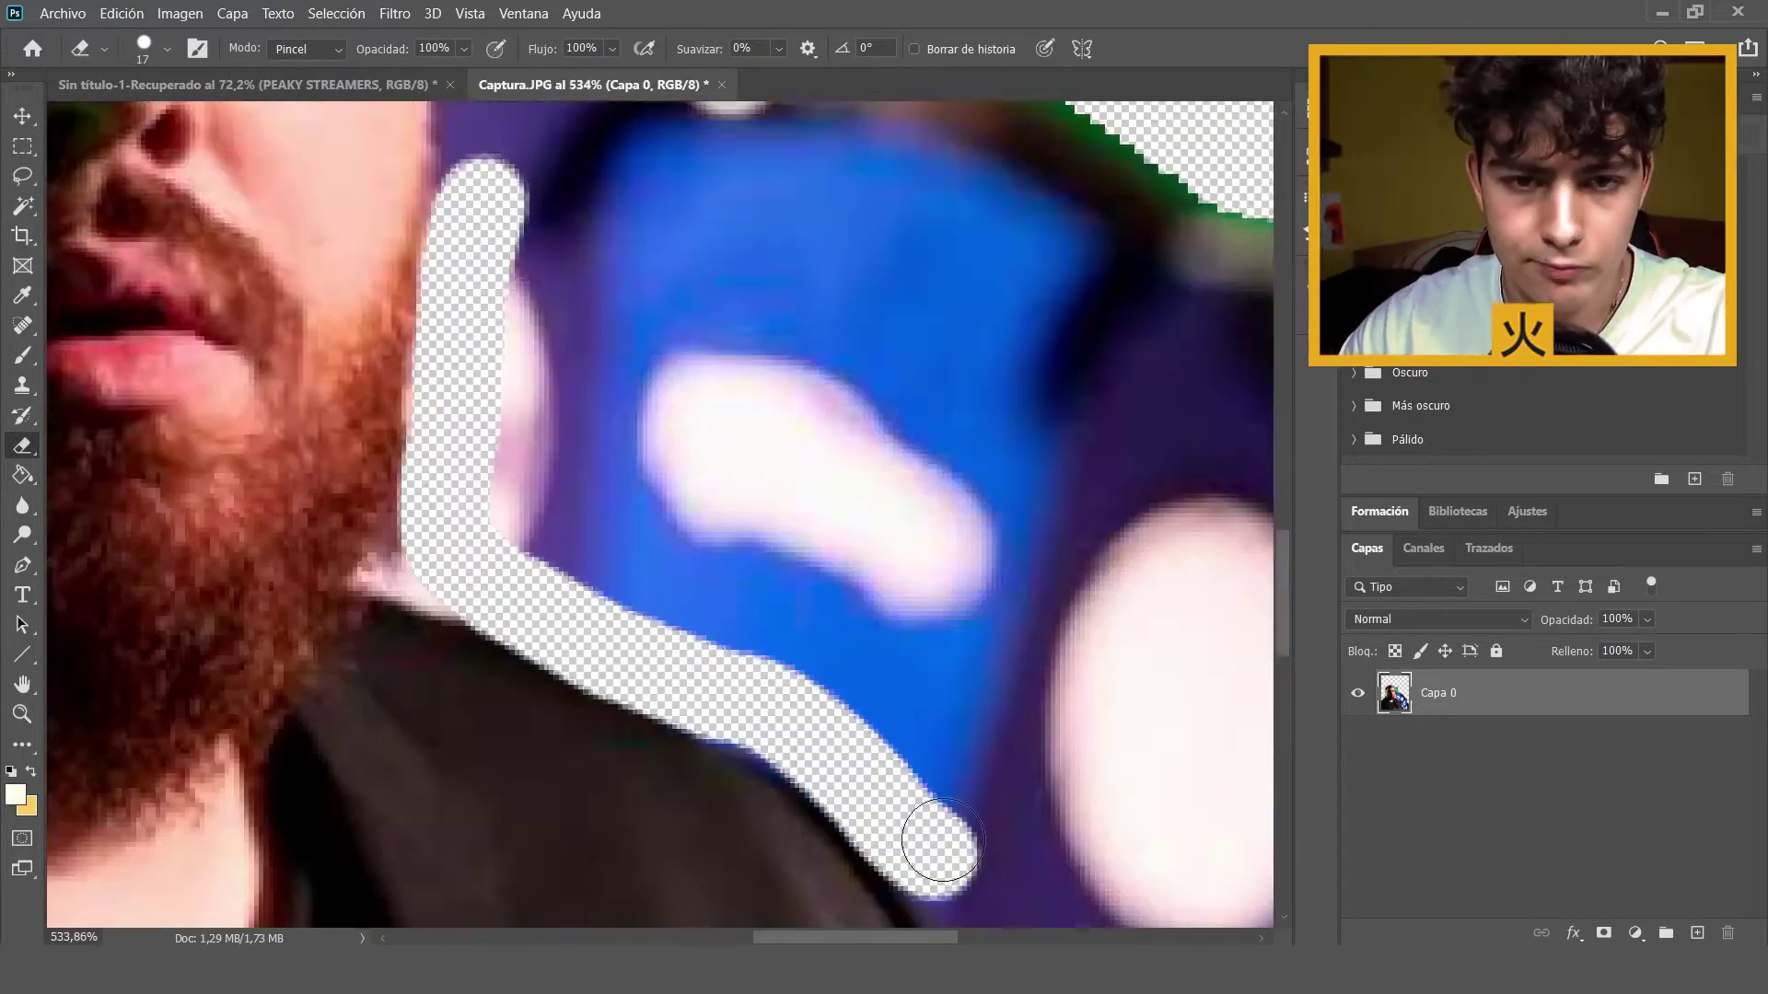
scroll(987, 427, down, 5)
scroll(679, 395, up, 10)
scroll(731, 861, down, 3)
scroll(582, 504, left, 3)
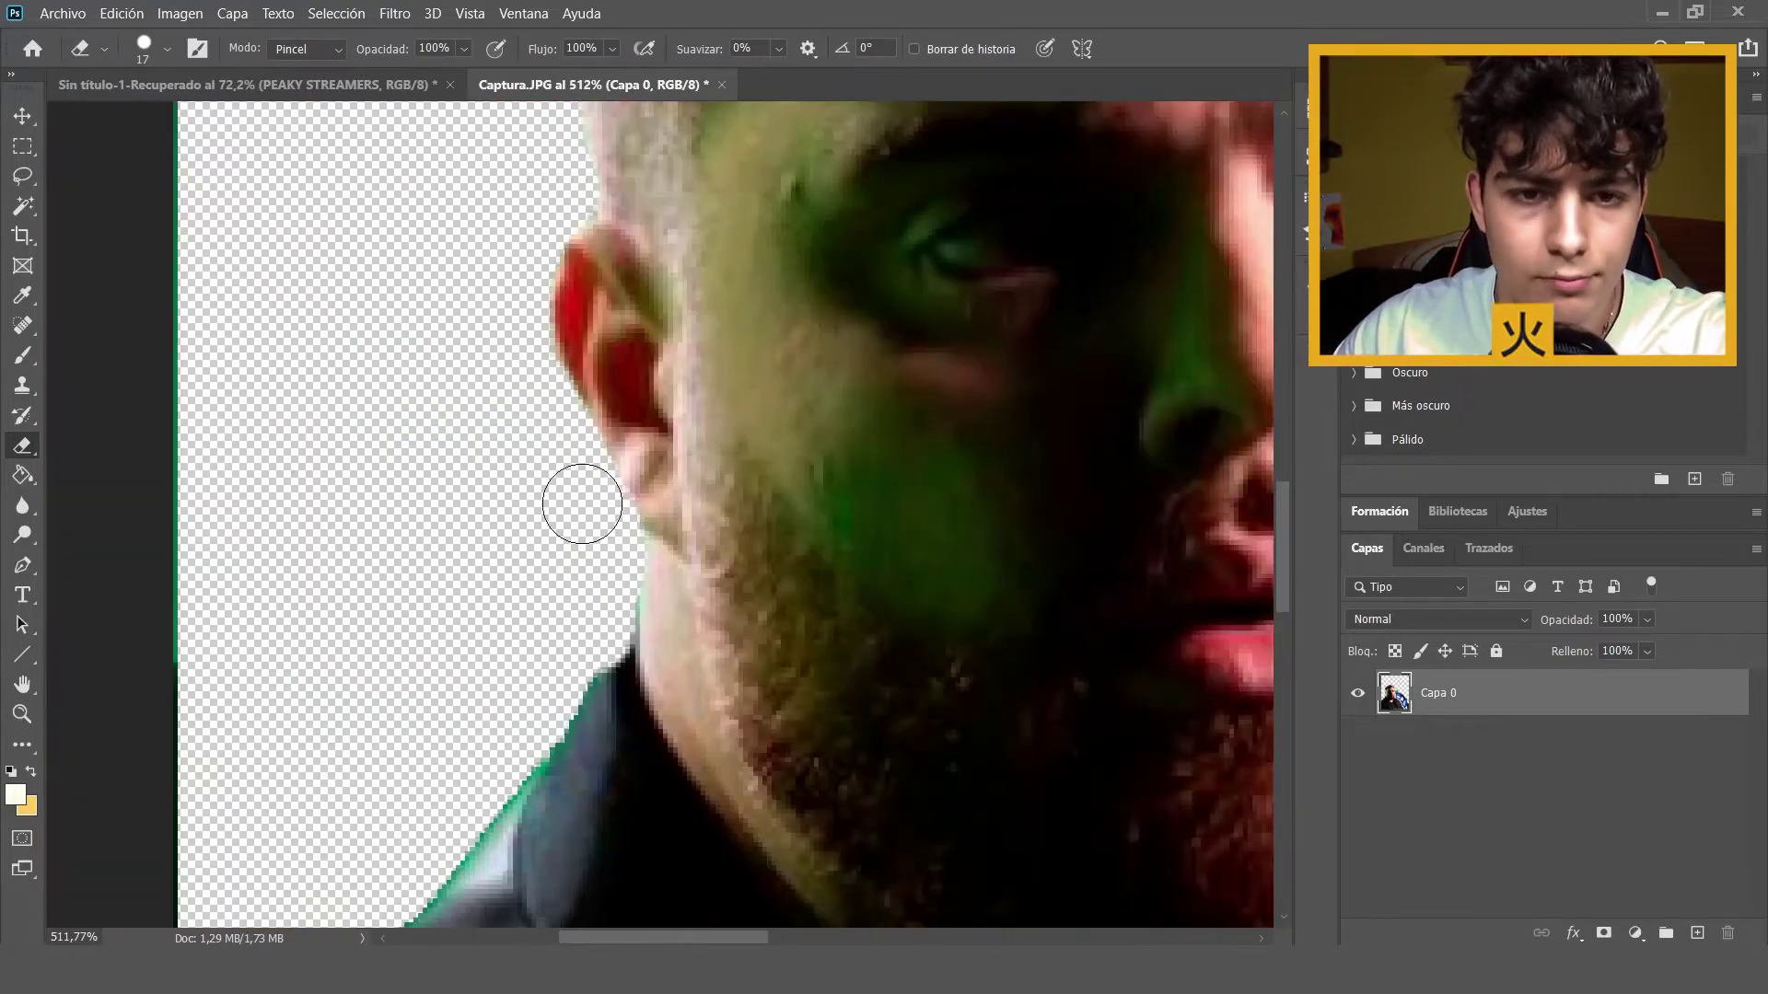
scroll(582, 503, down, 5)
scroll(644, 737, up, 5)
scroll(836, 732, down, 4)
drag(921, 276, 835, 732)
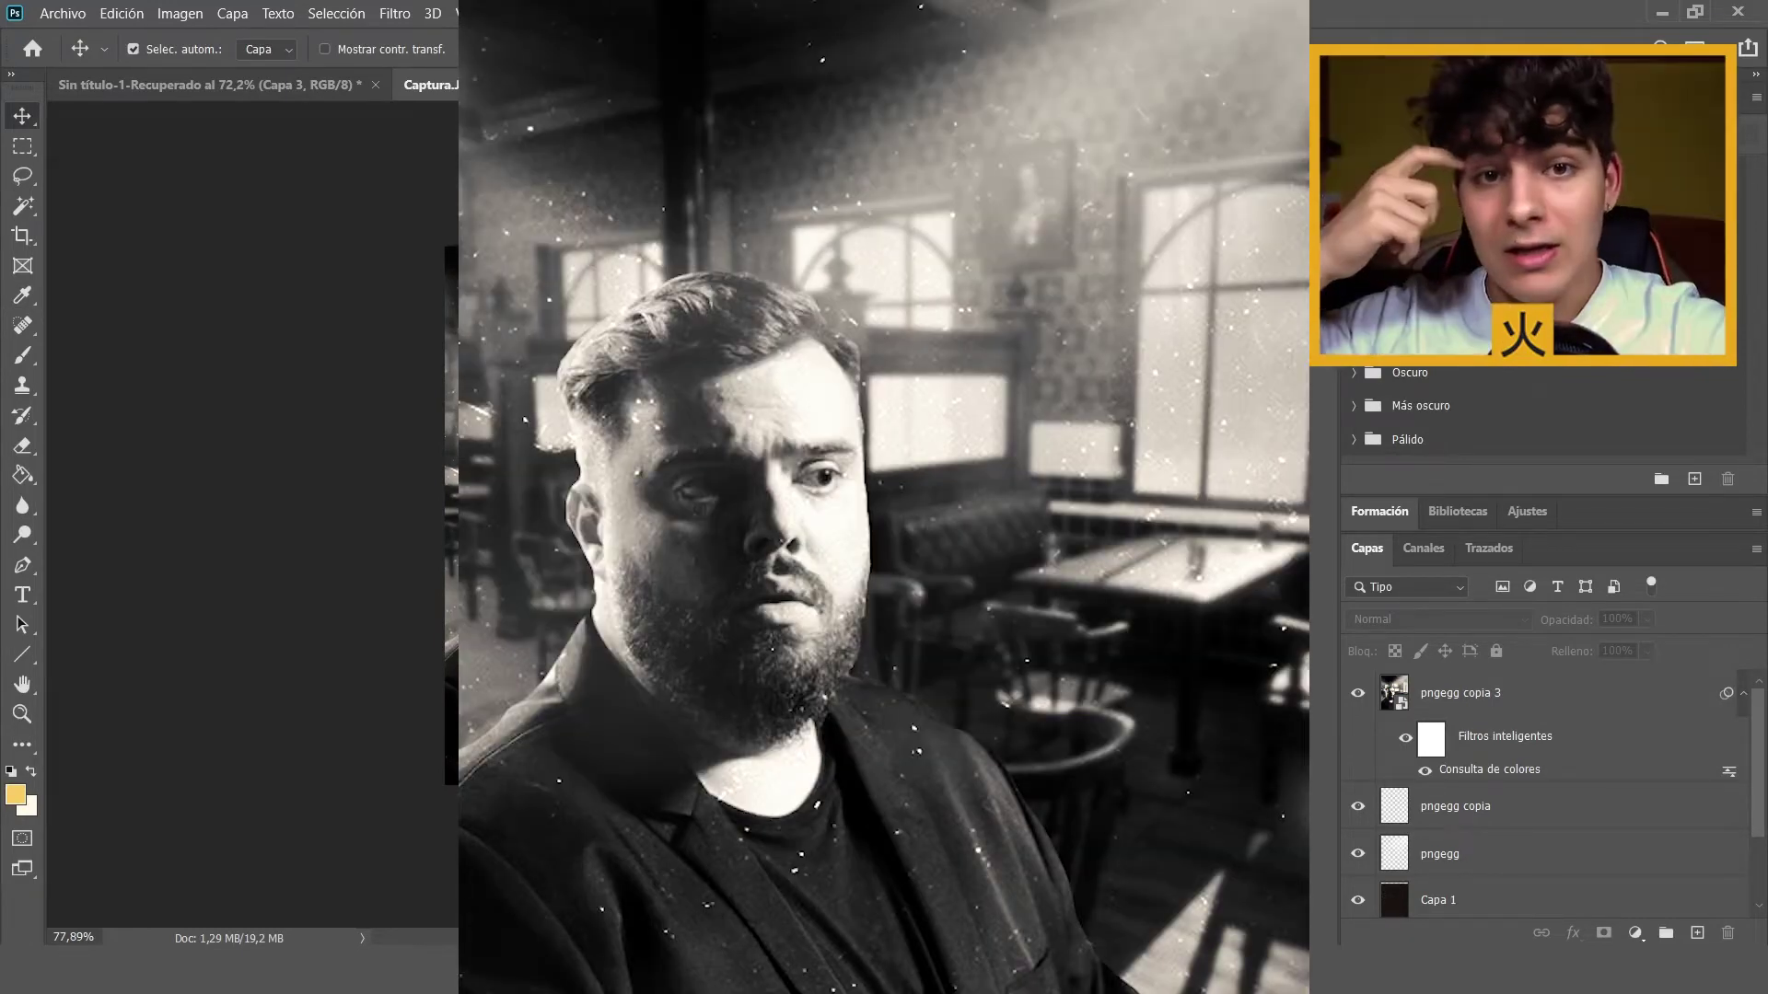
- Switch between the Captura.JPG and poster documents and select the PEAKY STREAMERS title layer
click(339, 84)
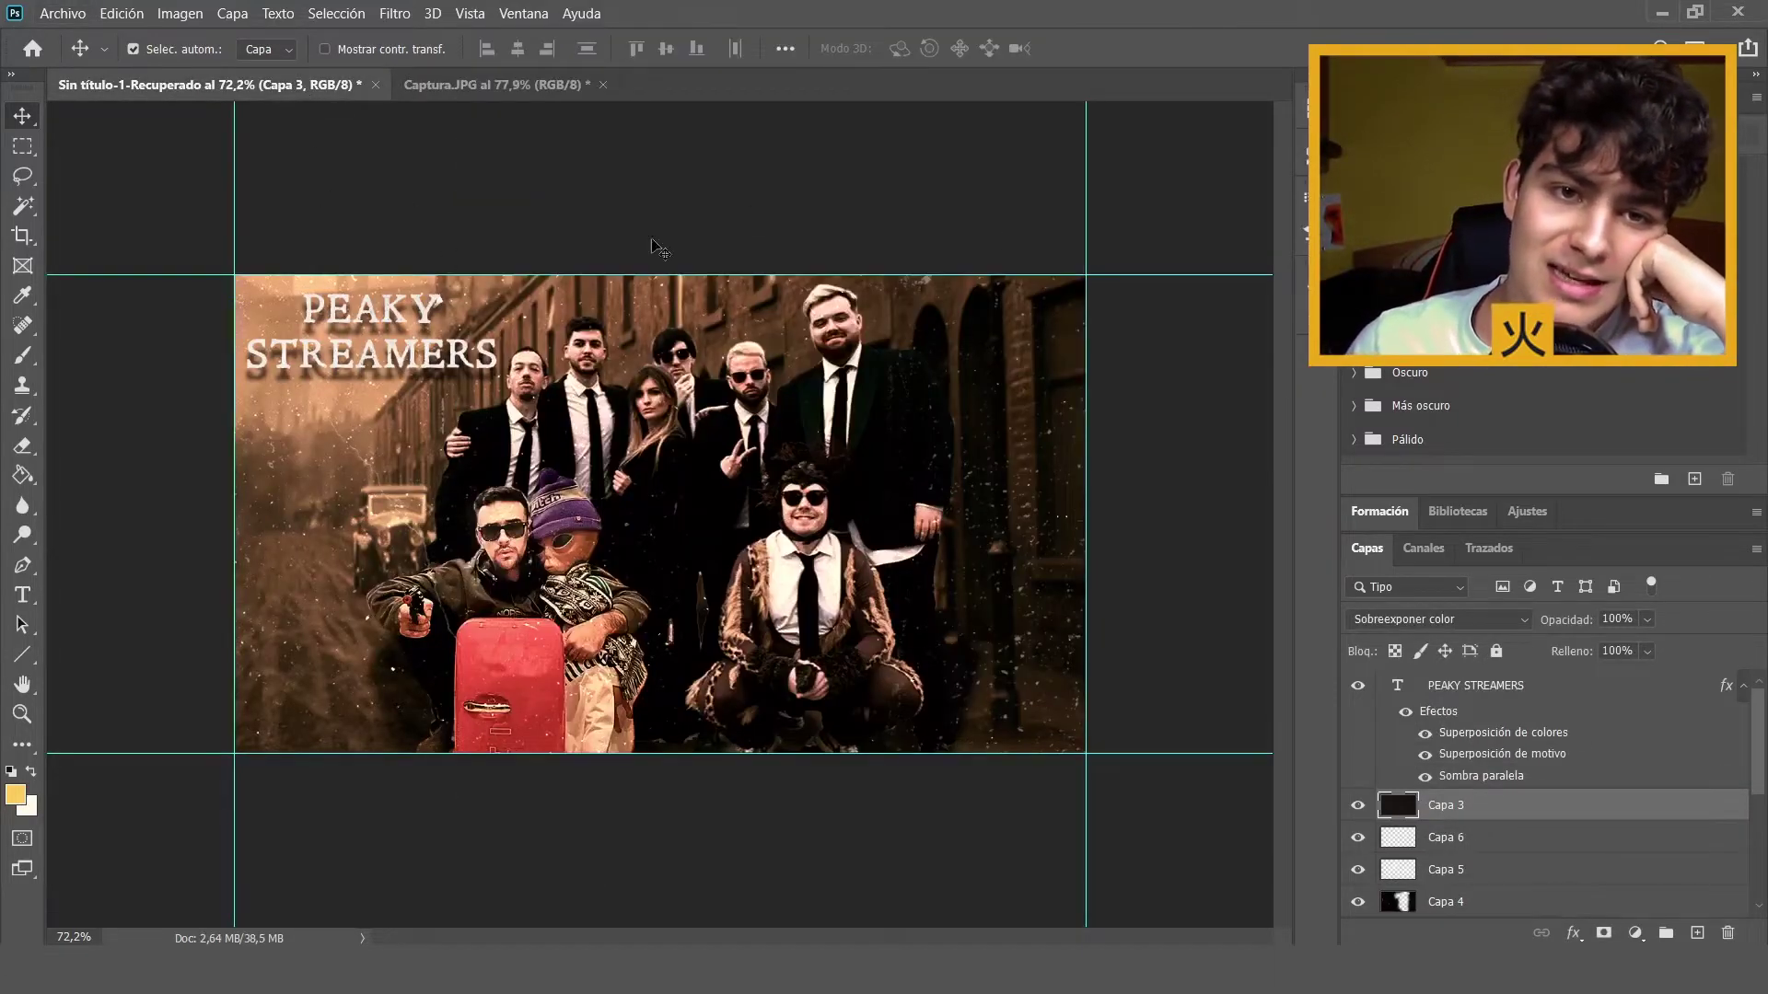
click(444, 92)
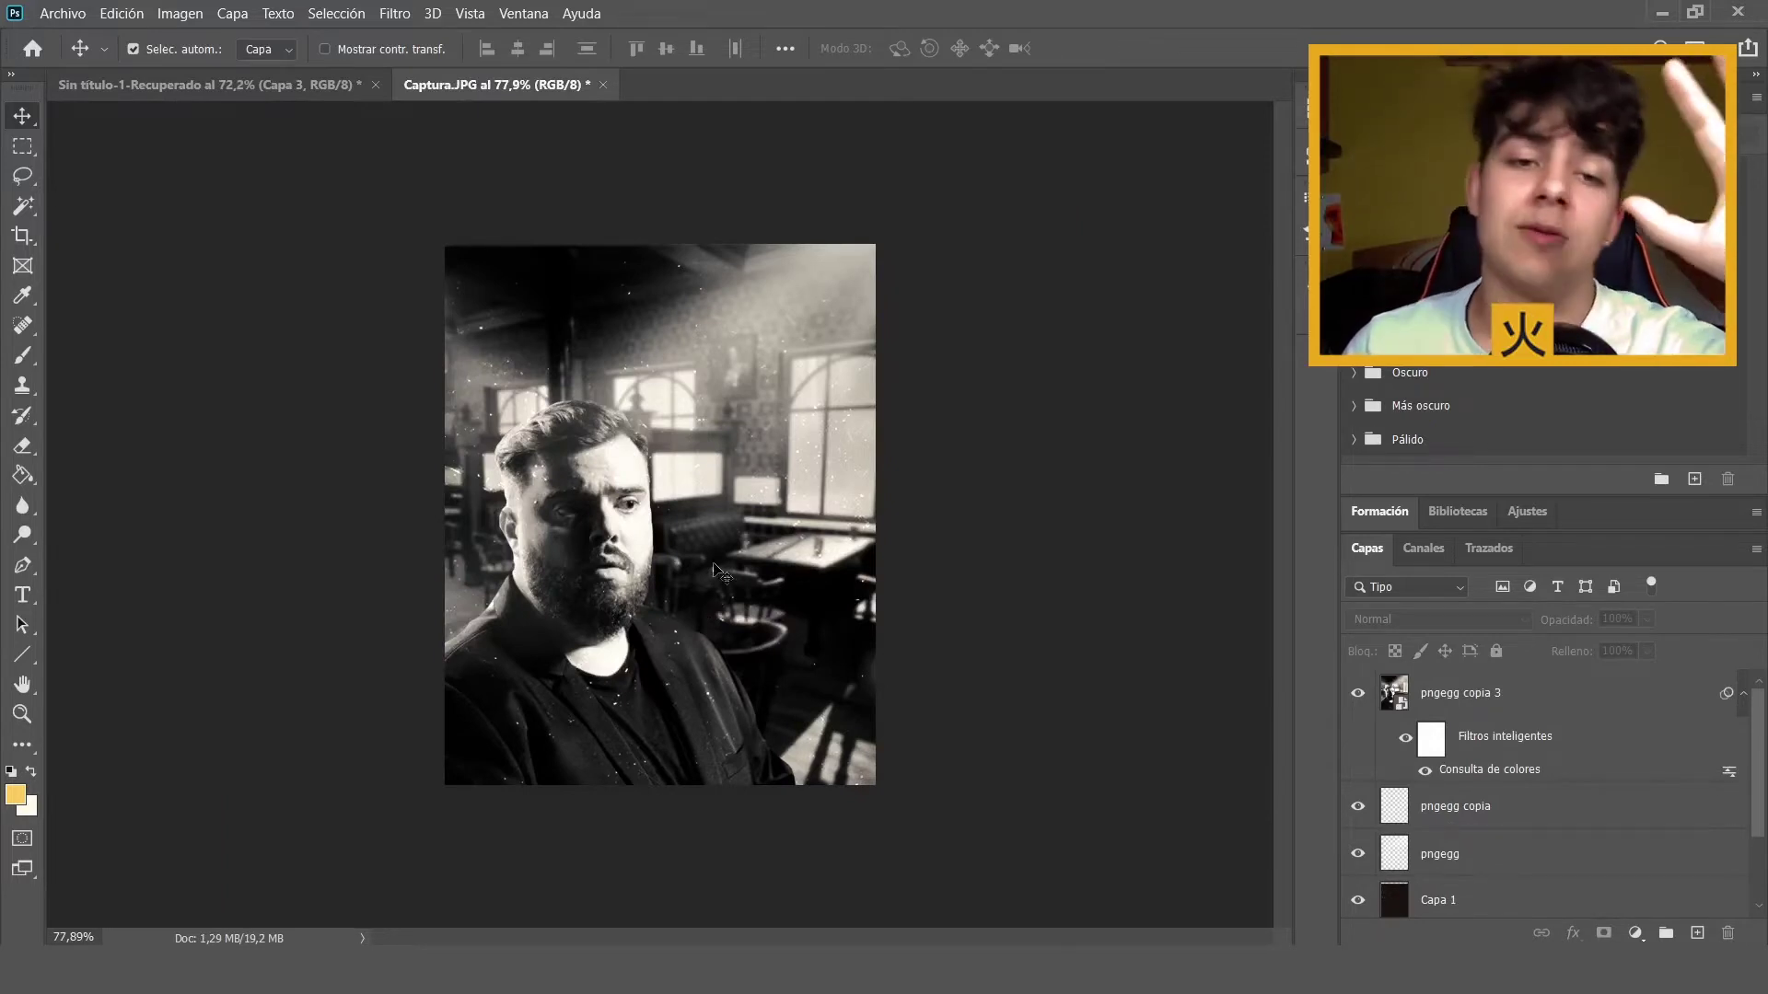
click(274, 91)
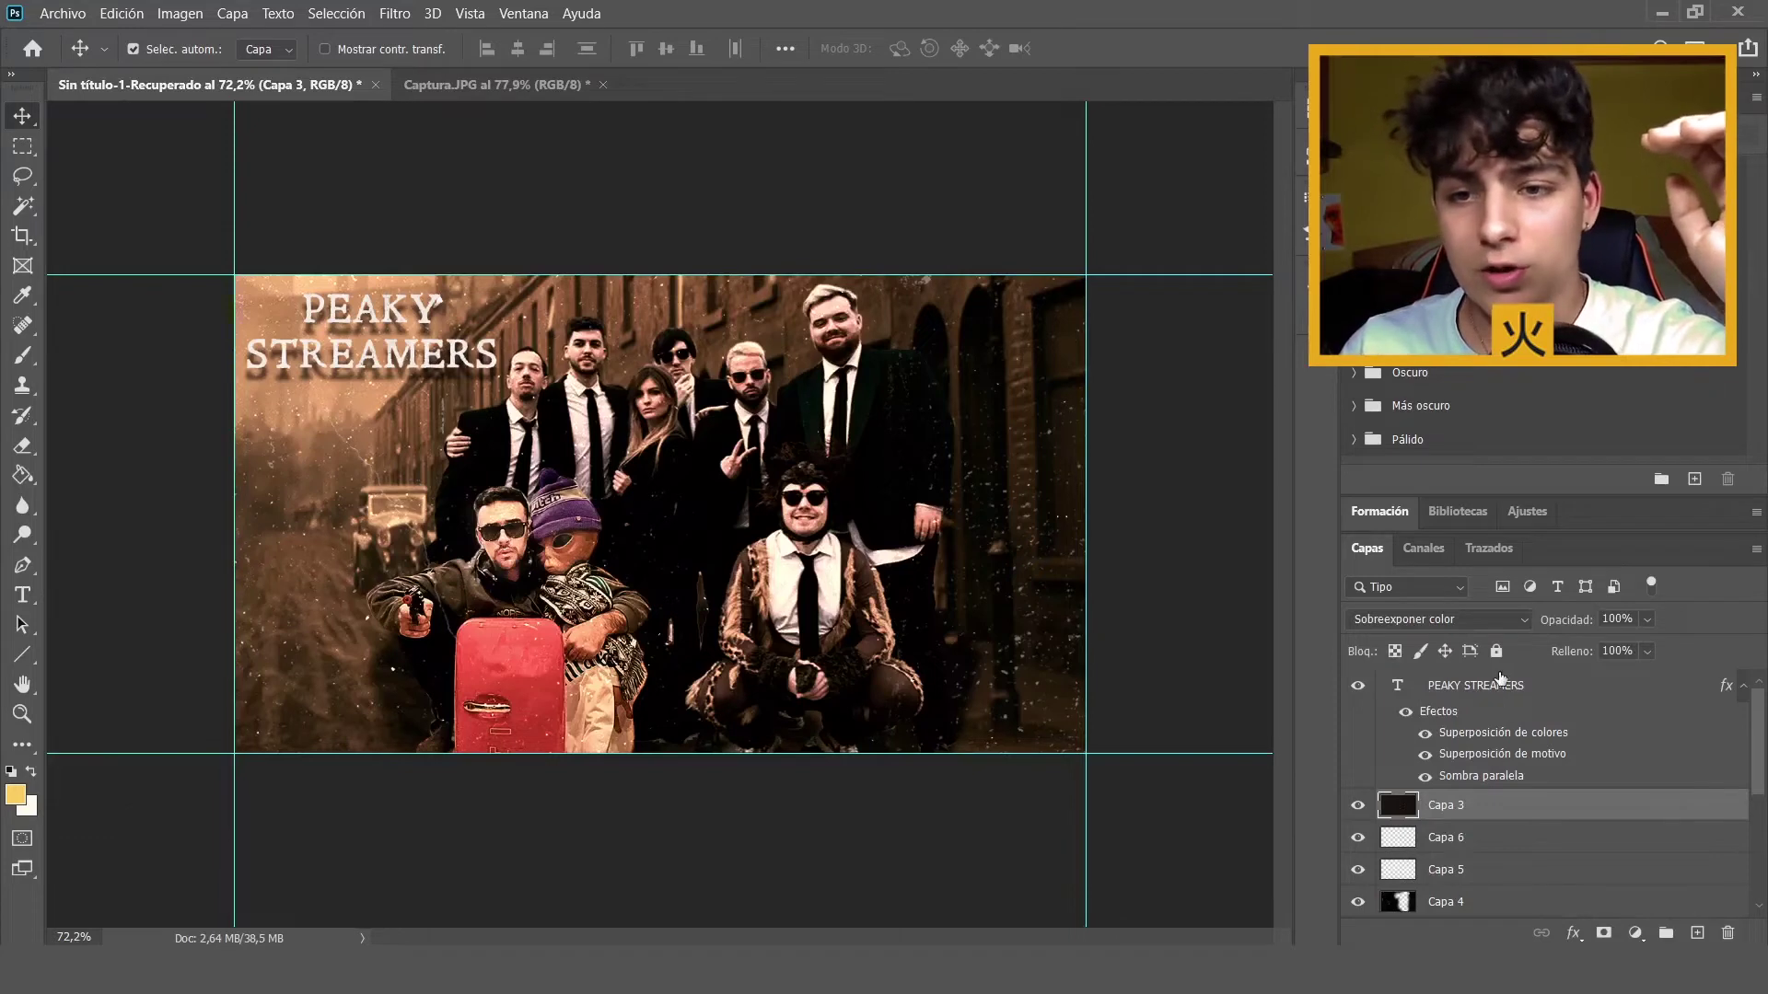
click(1501, 686)
scroll(1514, 806, down, 5)
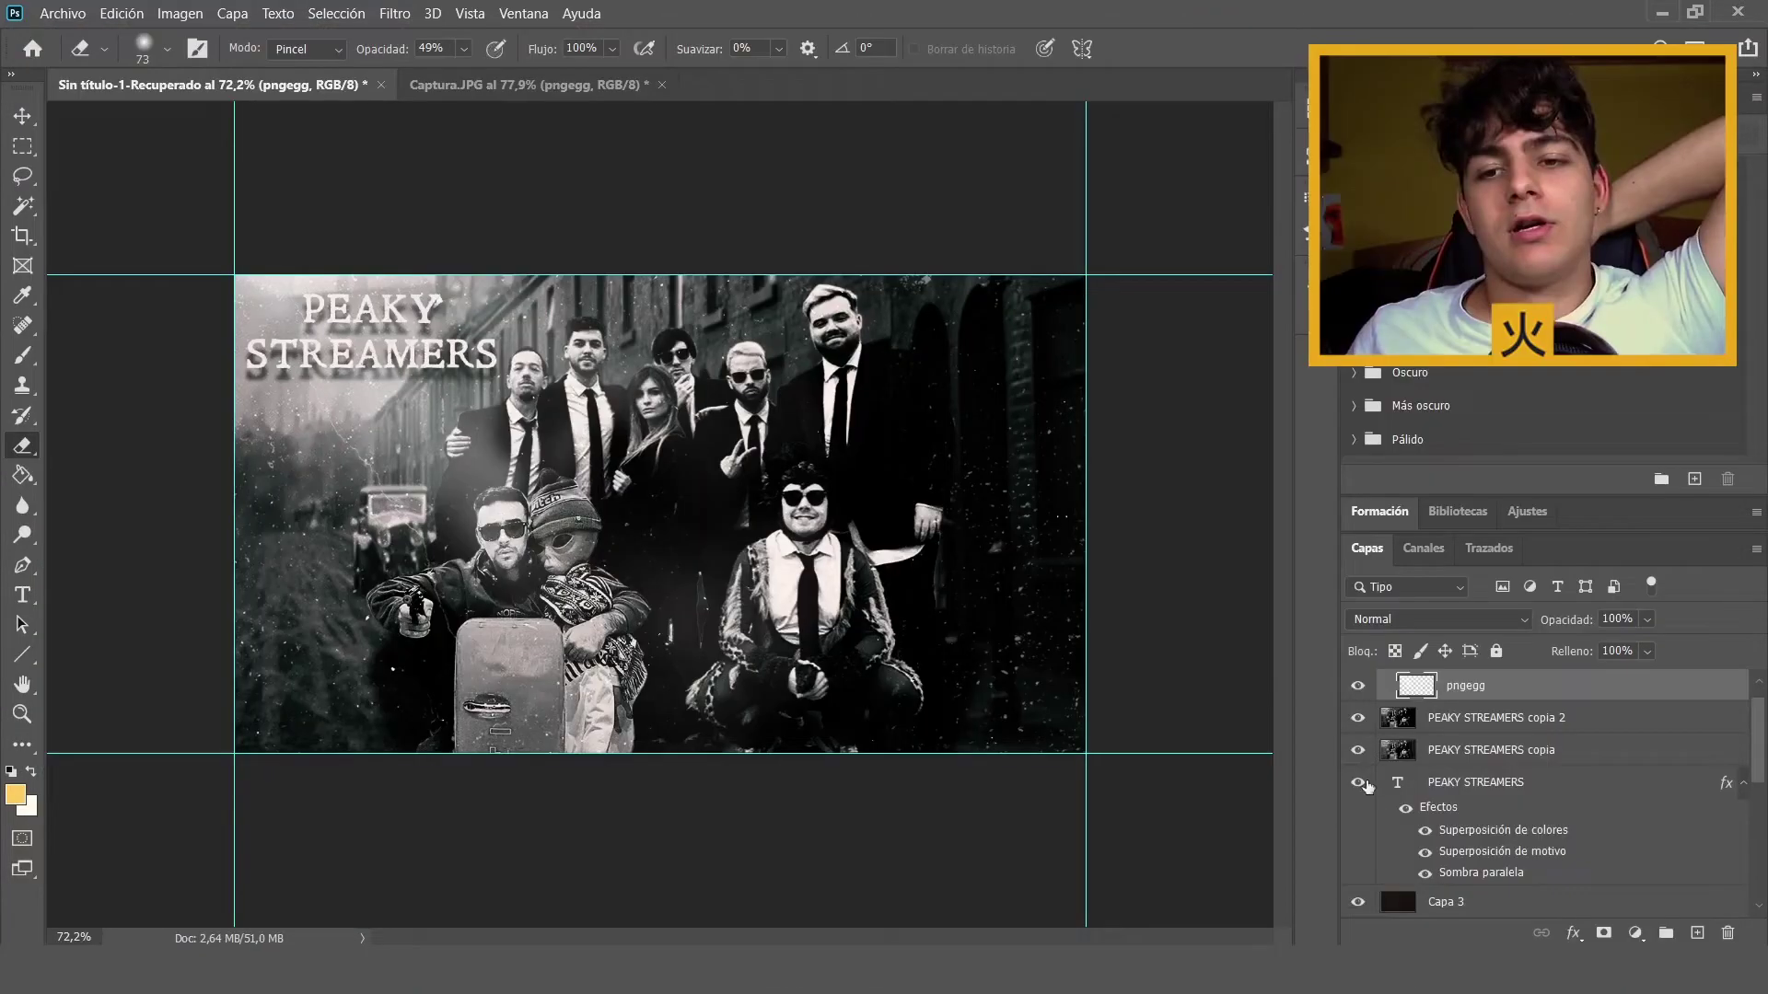
click(1358, 750)
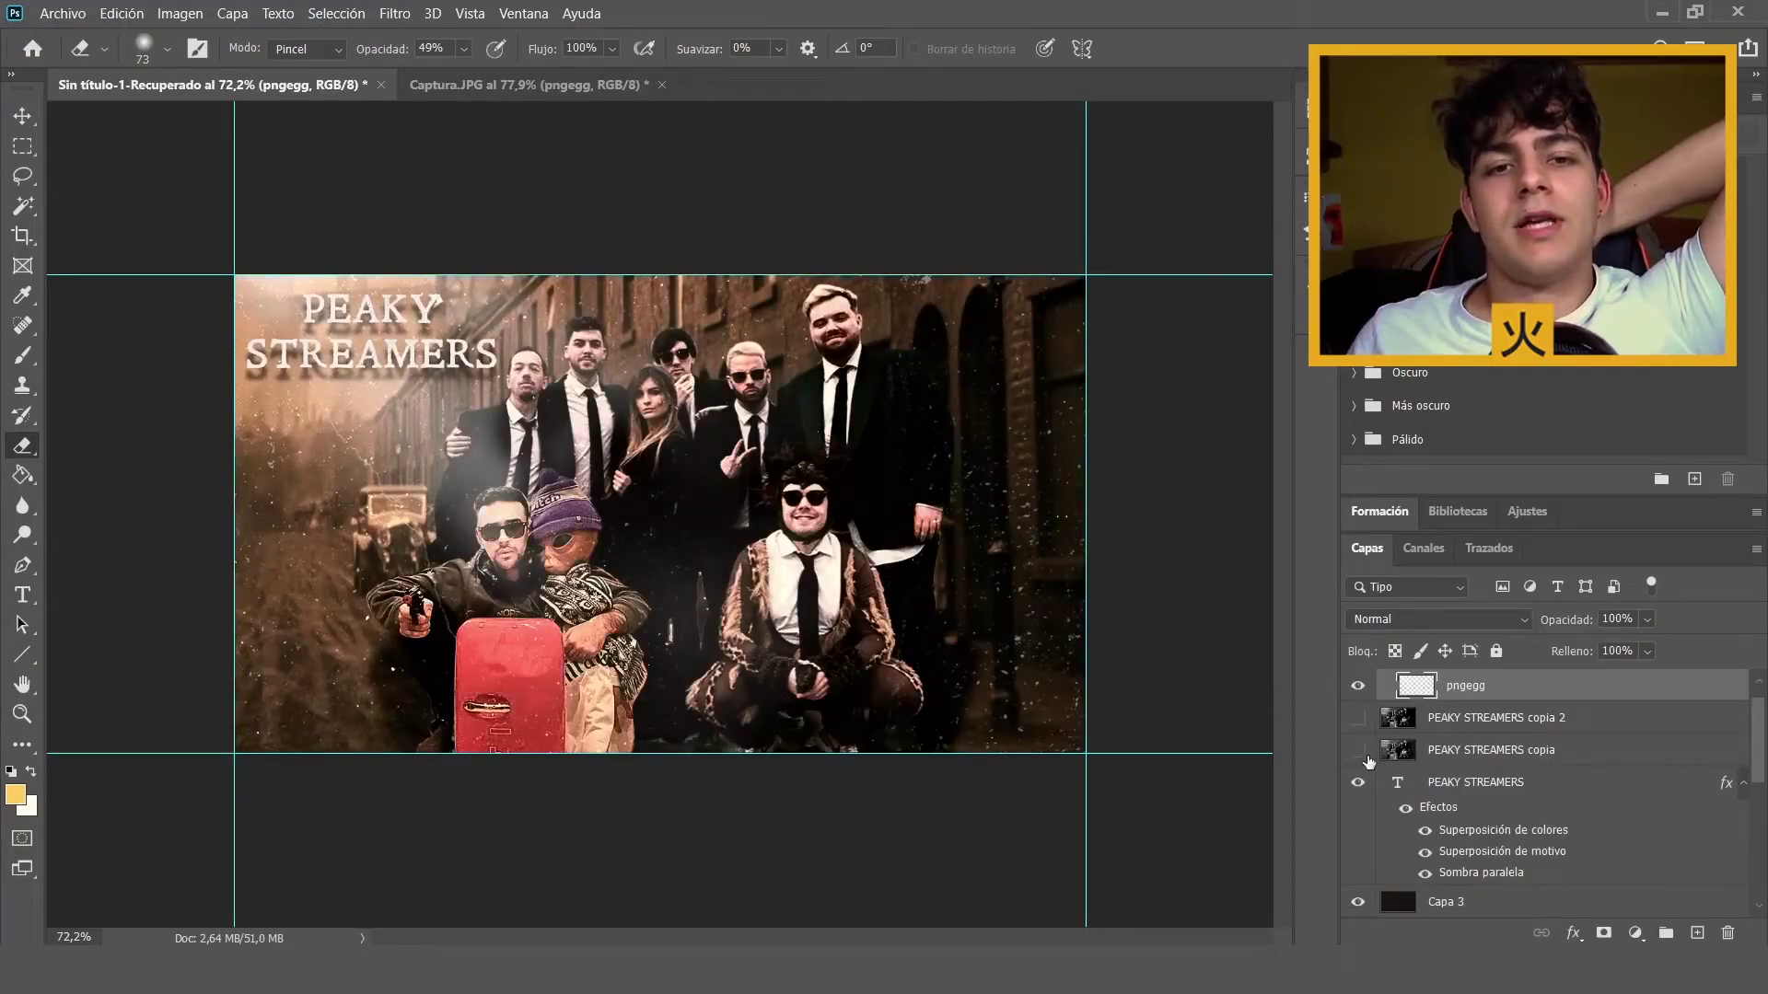
click(1358, 717)
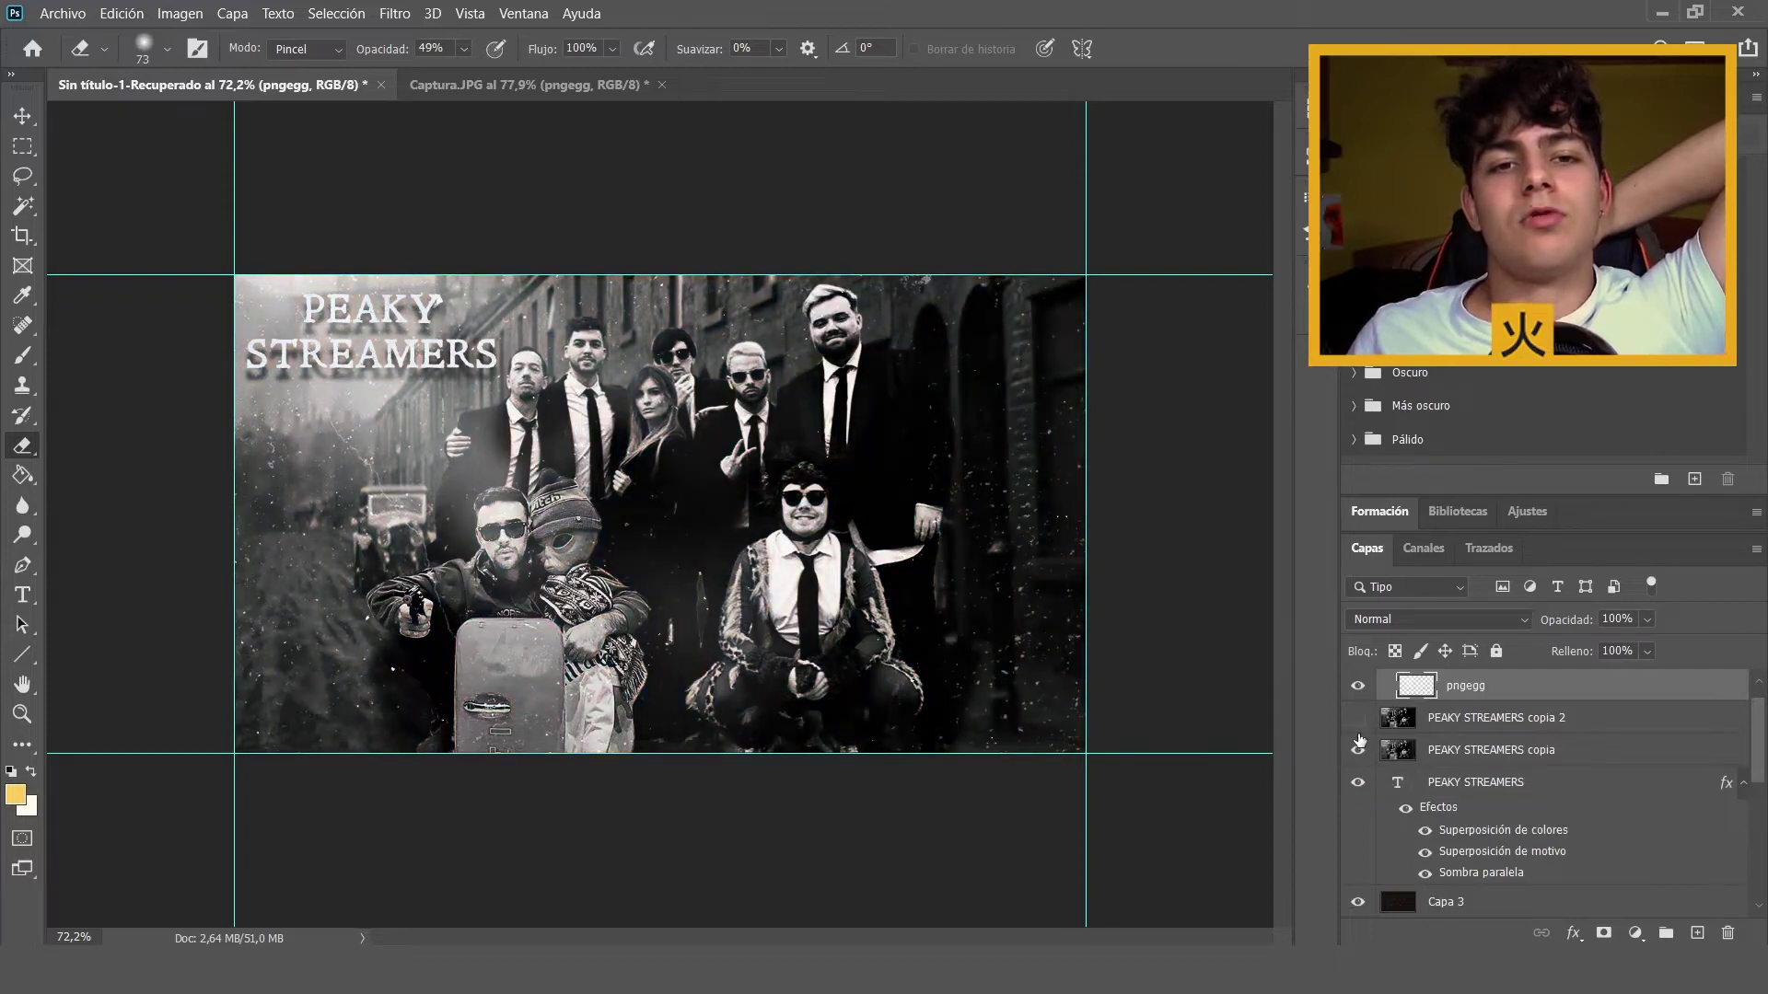
click(559, 92)
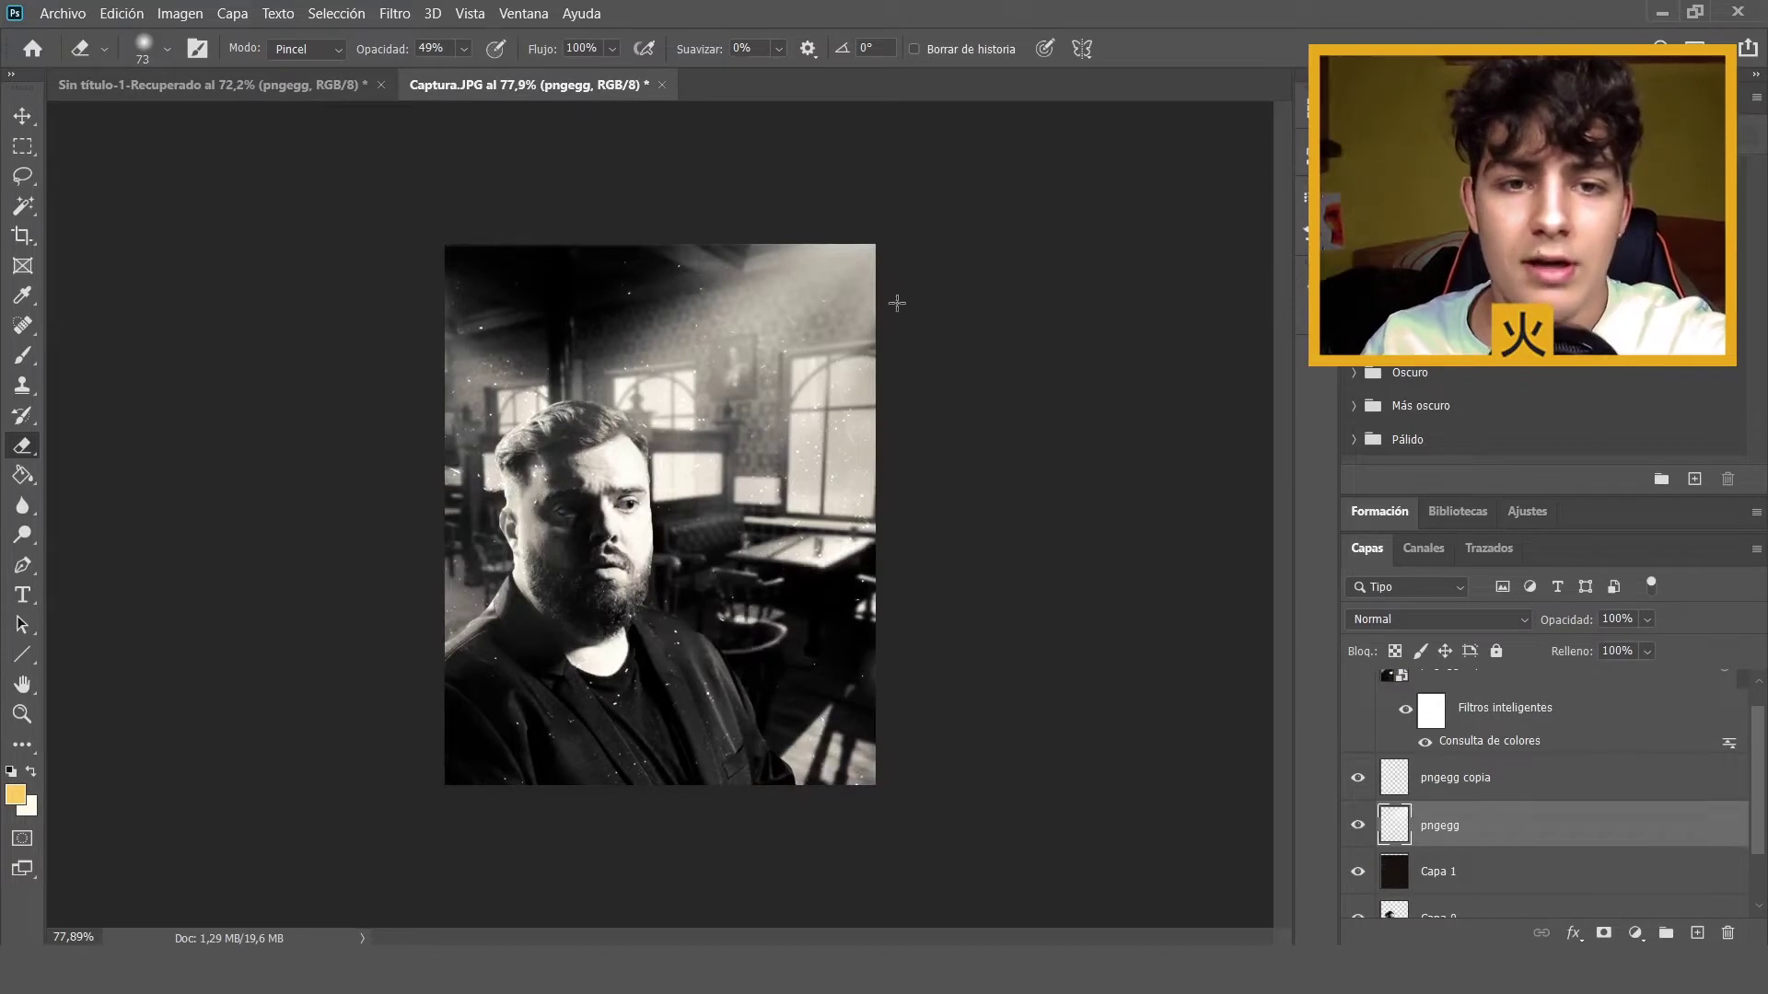
scroll(708, 448, down, 2)
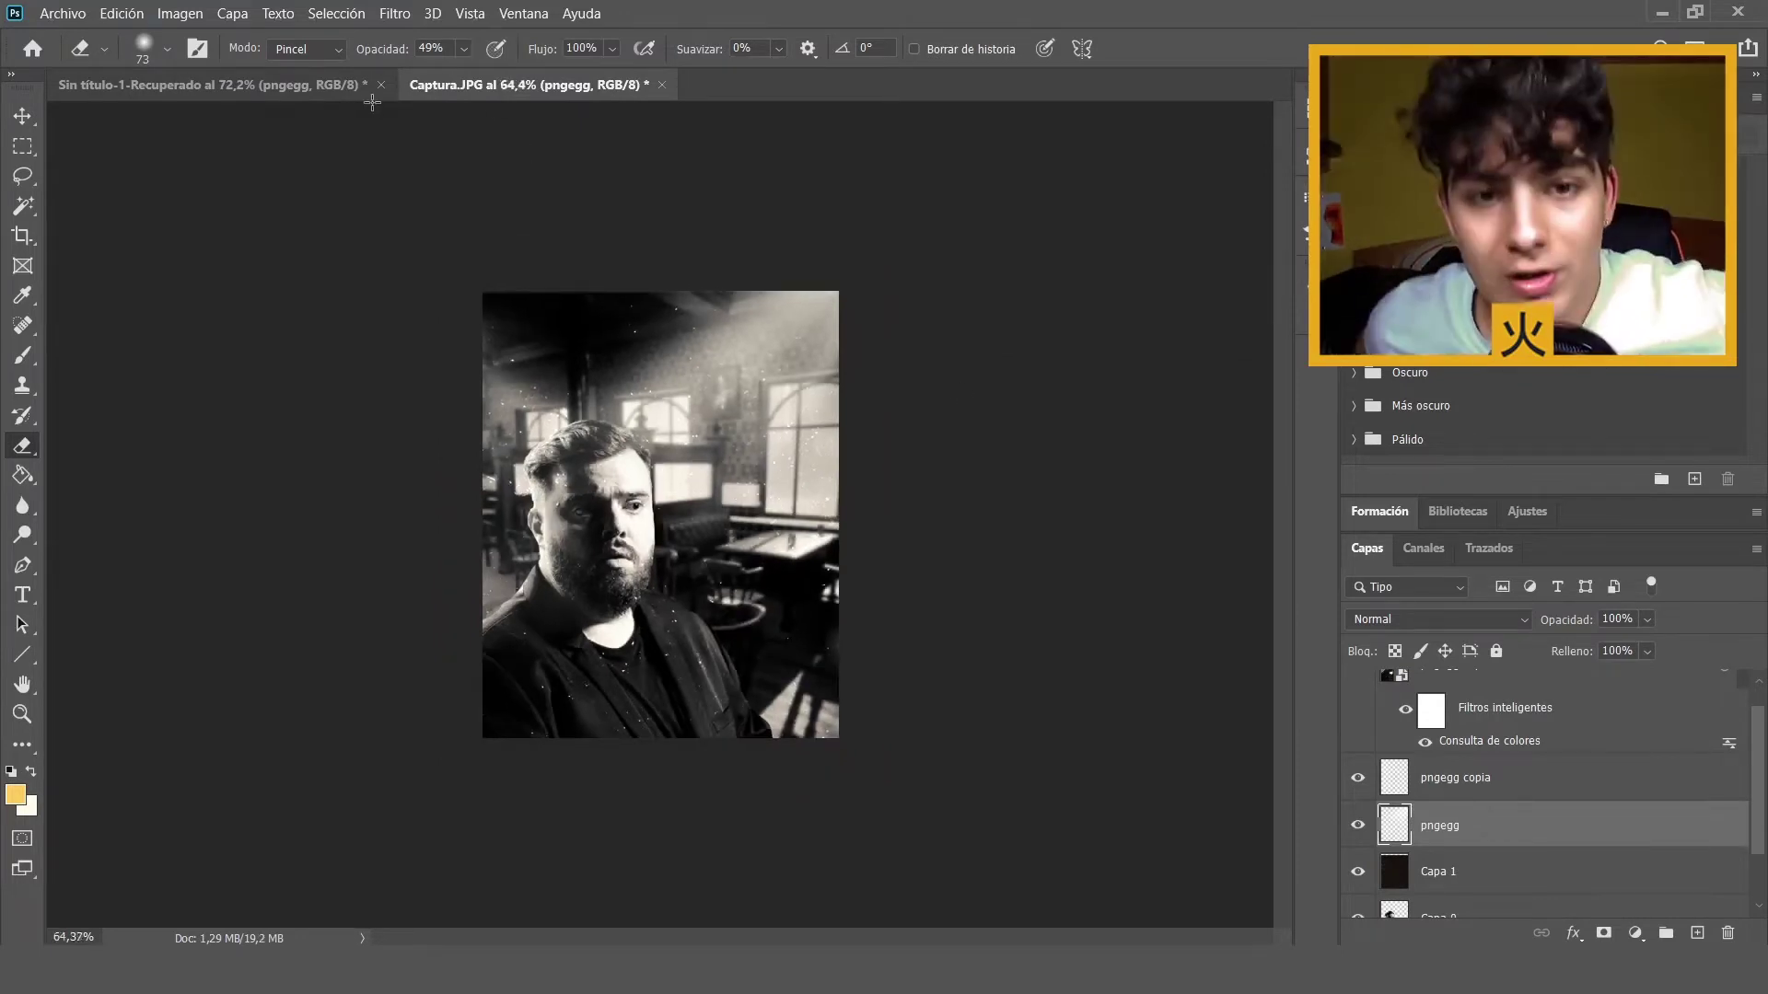
scroll(566, 288, up, 4)
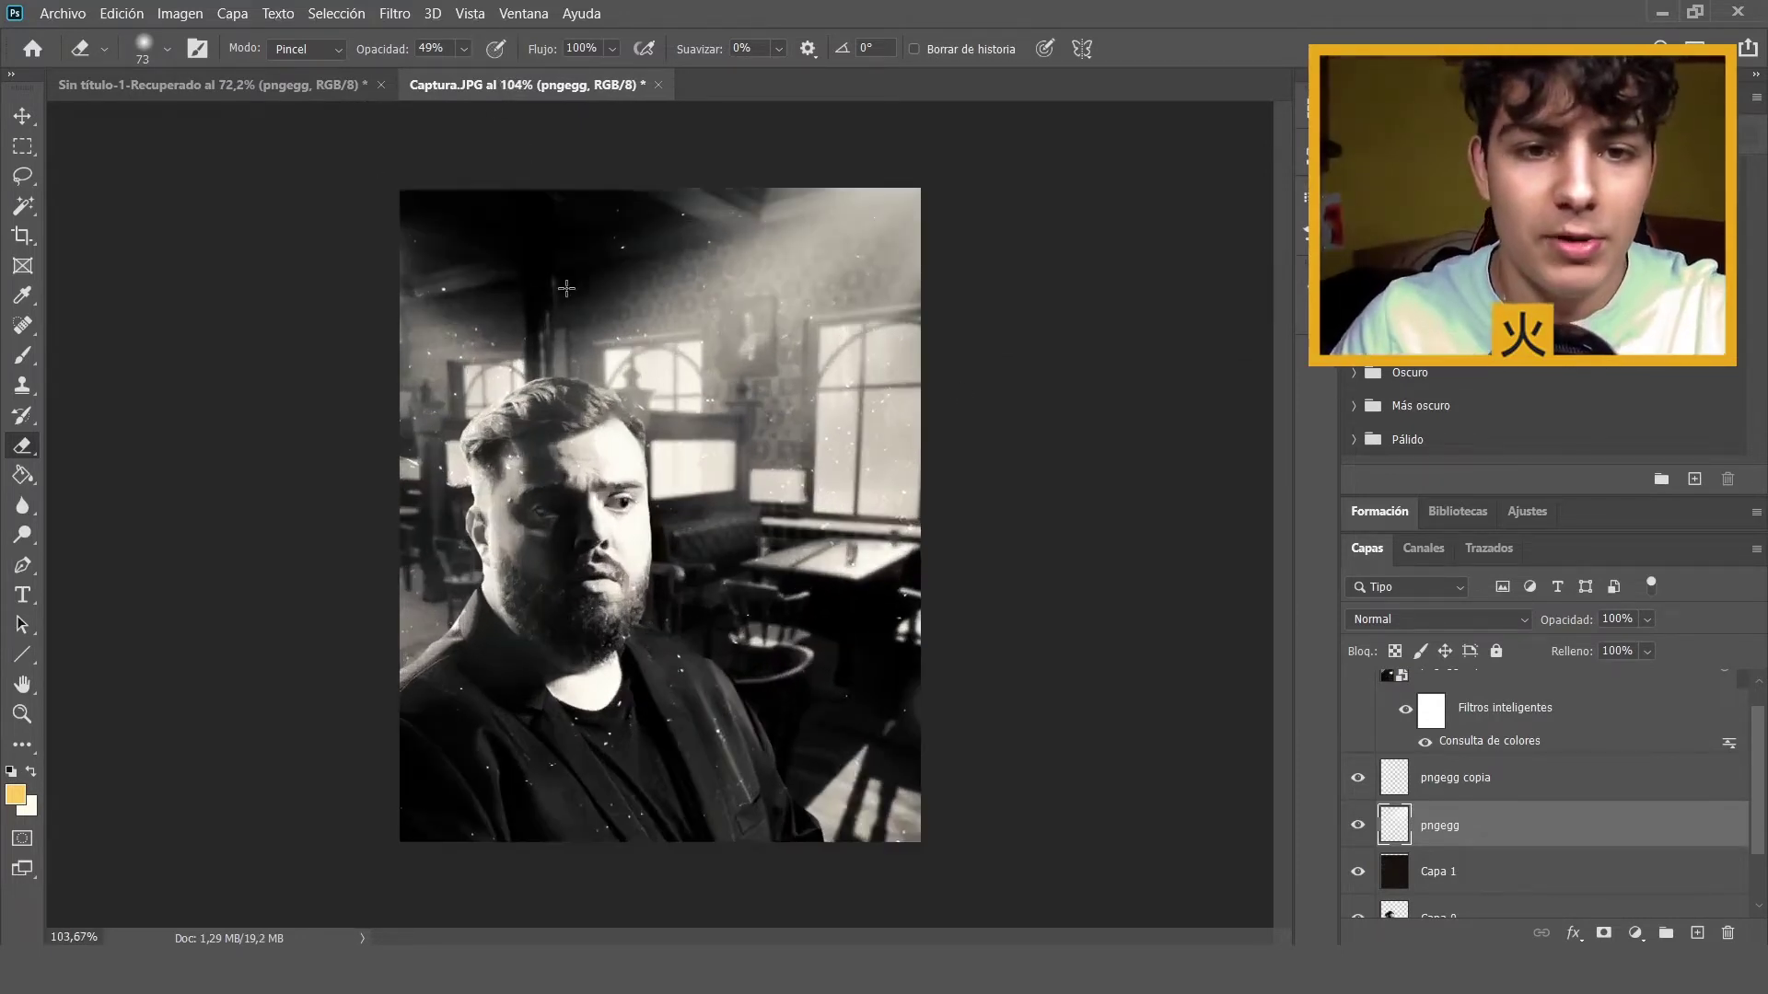
scroll(566, 288, up, 1)
click(335, 88)
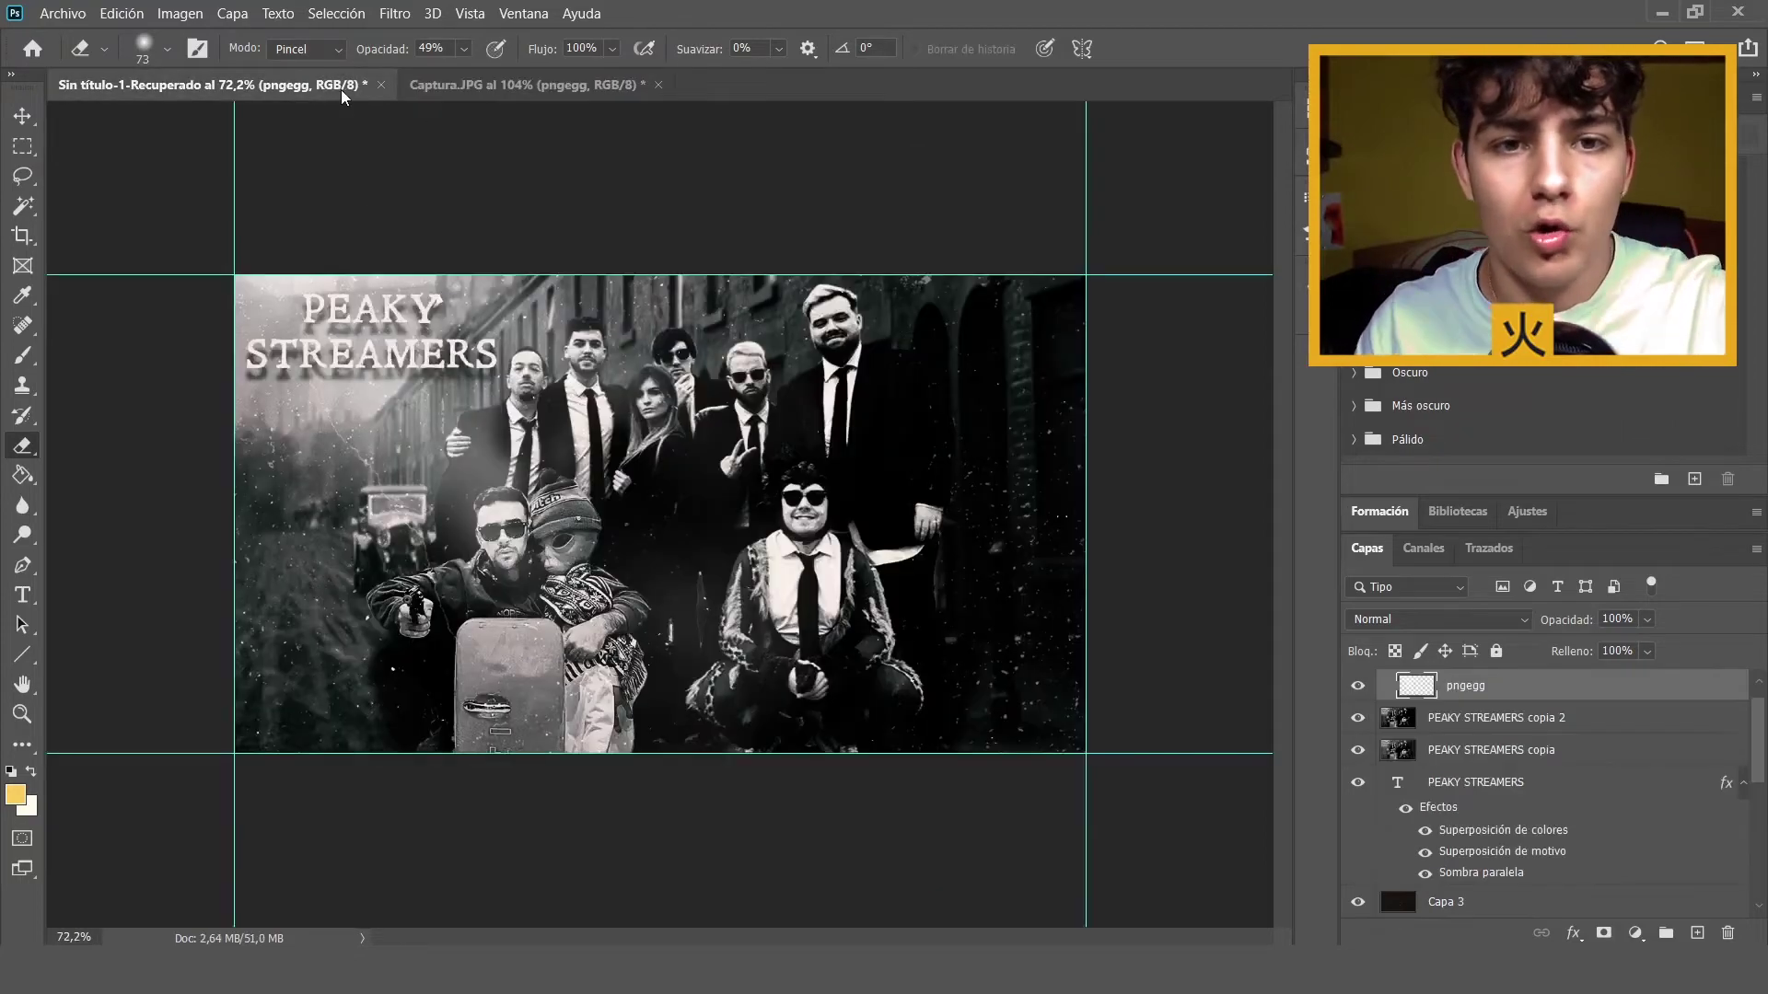